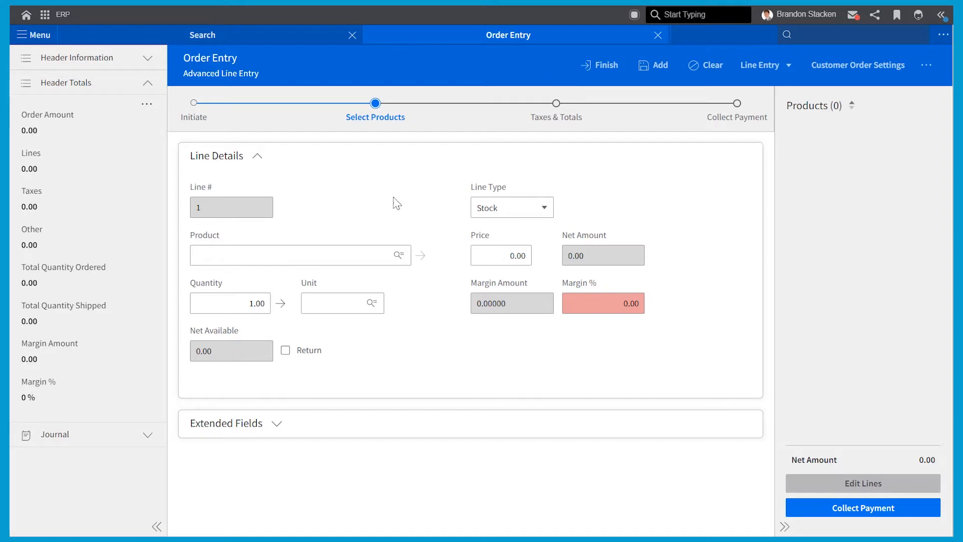
Enter router s100 (2-0080) at quantity 2 and add it as line 1 at 200.00
left_click(337, 255)
type("s")
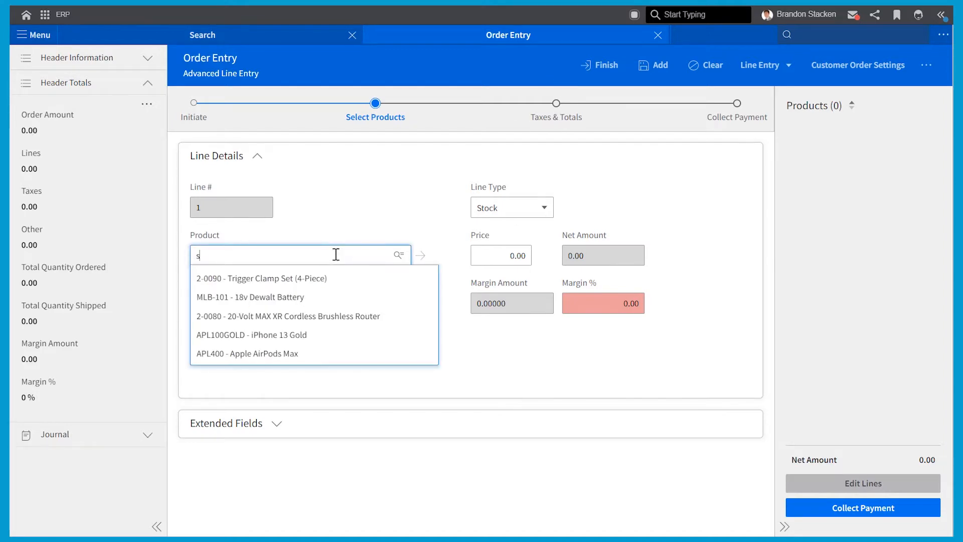
type("100")
key("Tab")
type("2")
key("Tab")
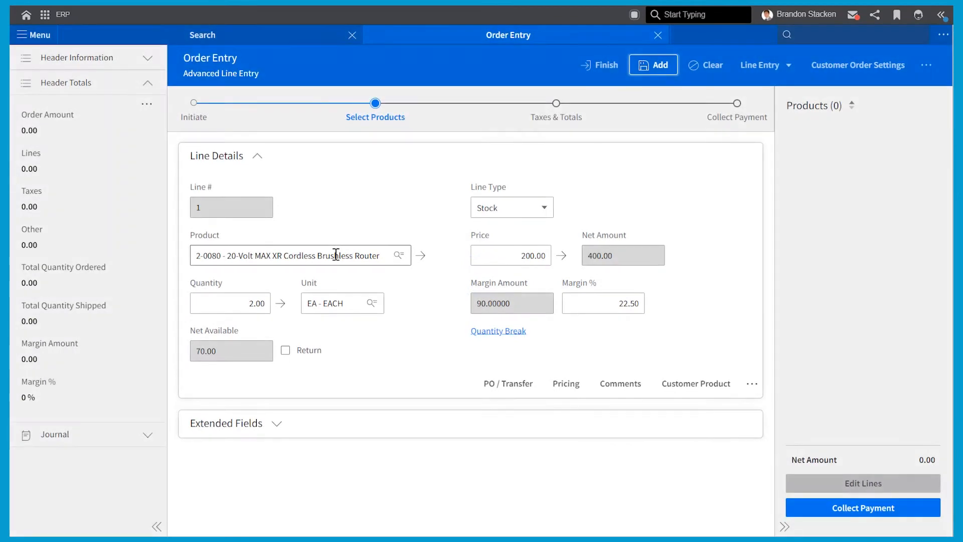
key("Return")
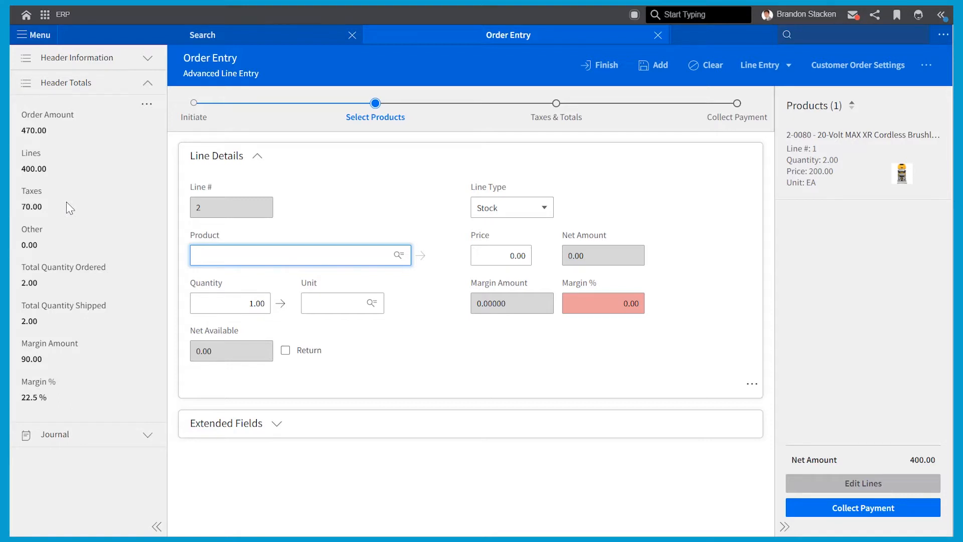
Add two 18v Dewalt Batteries (MLB-101) as line 2, then enter 'clam' for the Trigger Clamp Set
type("18")
key("Tab")
type("2")
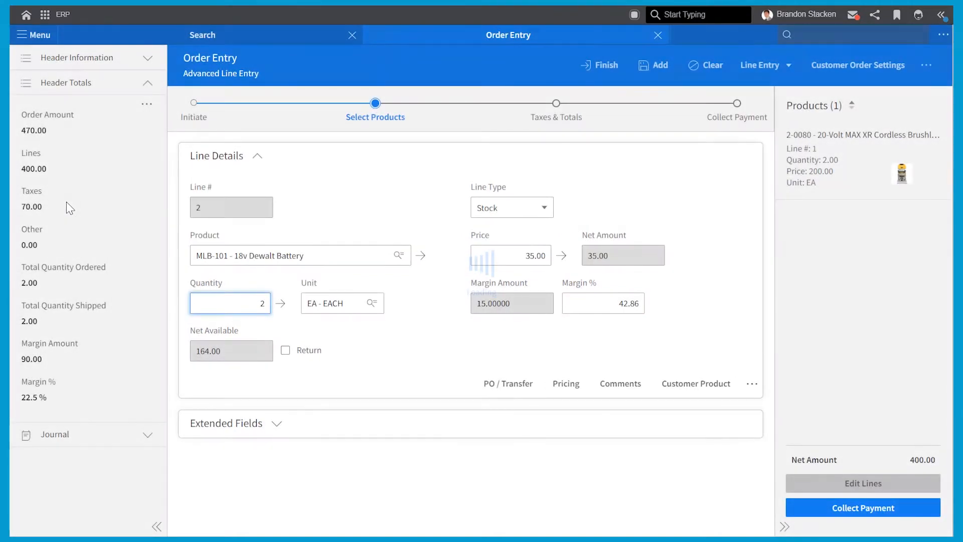
key("Return")
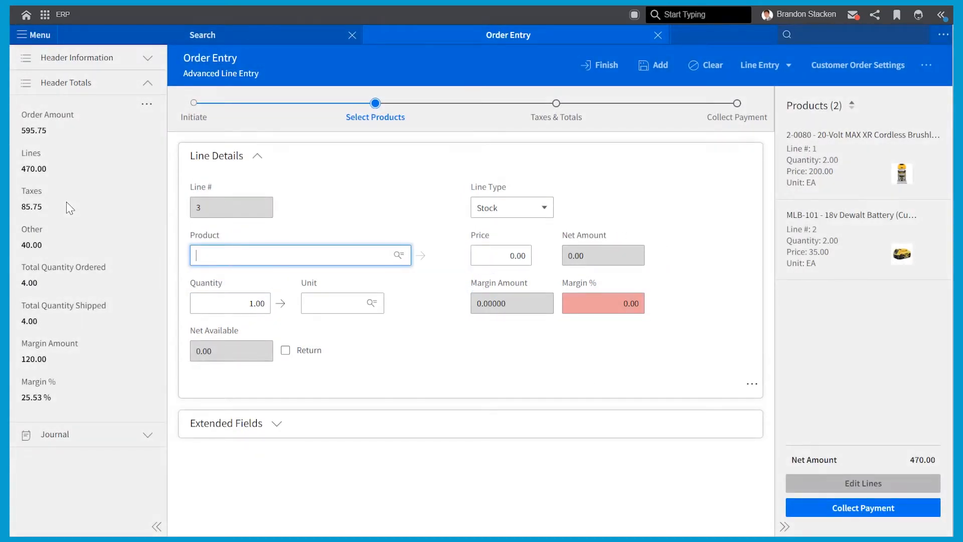
type("clam")
key("Tab")
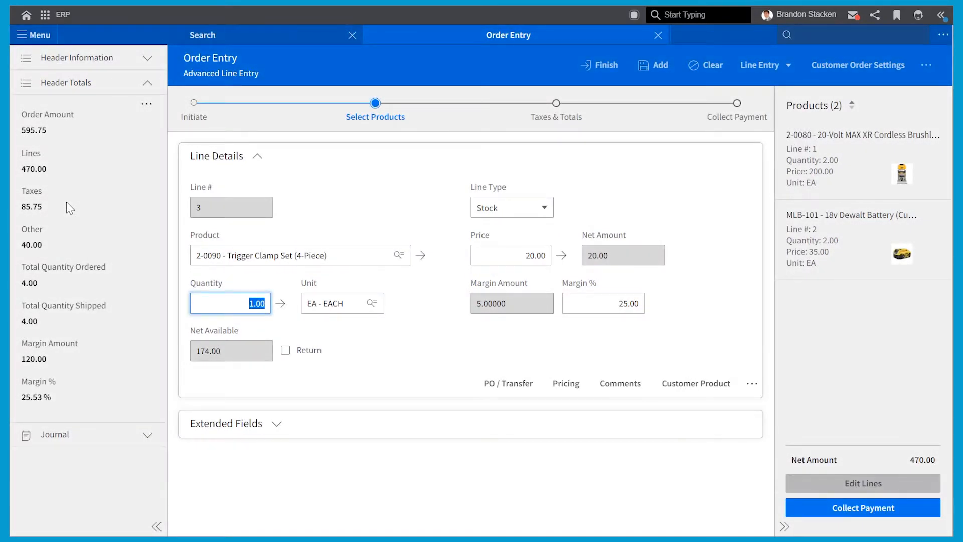
Uncheck Taxable in Extended Fields, set quantity 2, and add the Trigger Clamp Set line
left_click(277, 435)
scroll(286, 442, "down", 3)
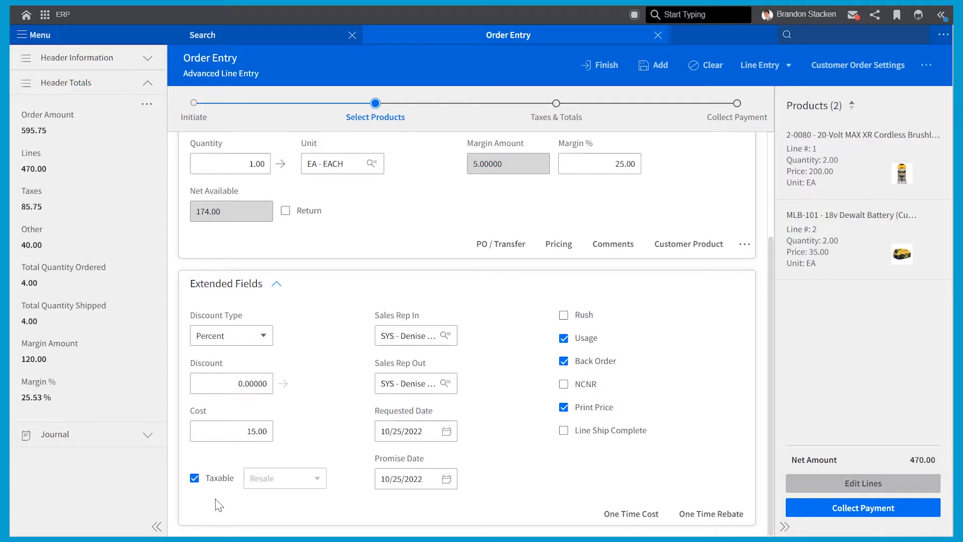
left_click(194, 479)
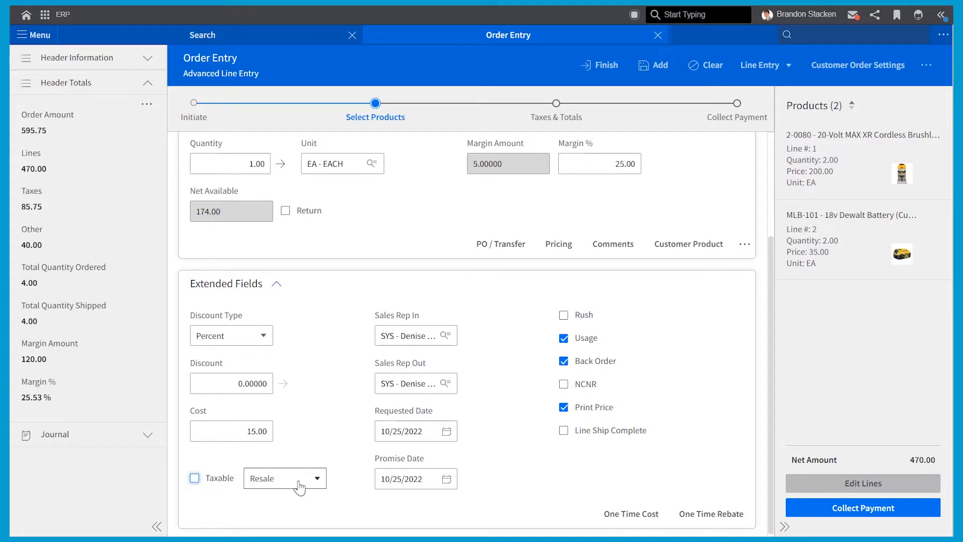
left_click(236, 164)
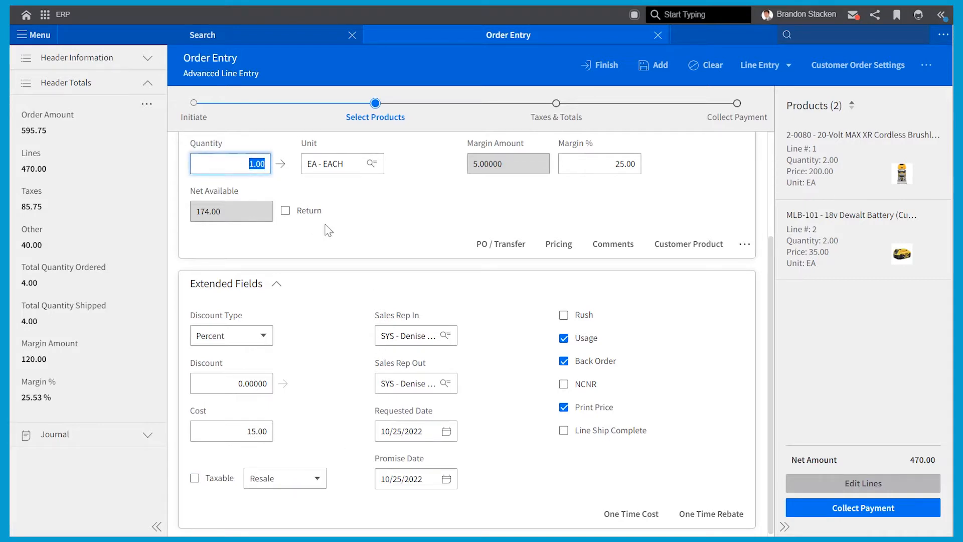
type("2")
key("Tab")
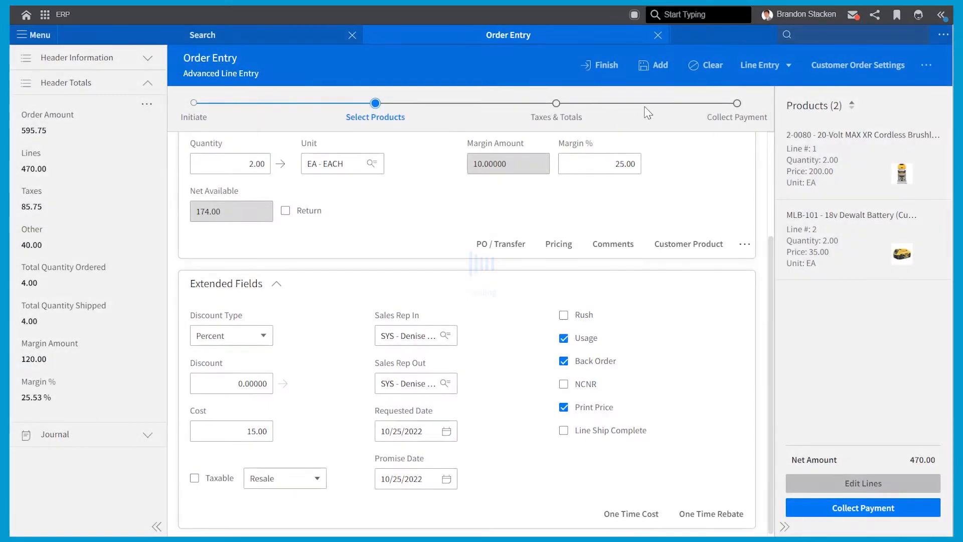
left_click(661, 65)
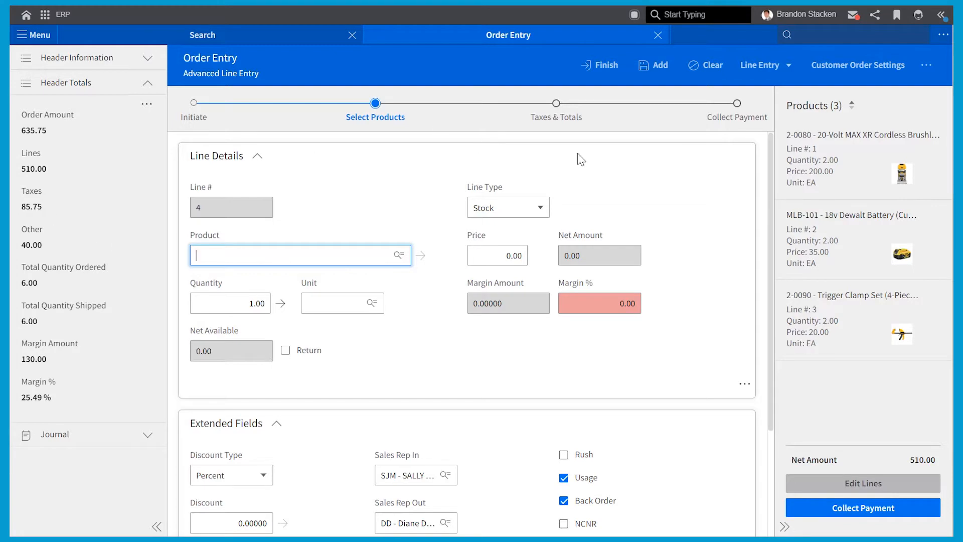
Expand Tax Detail under Taxes & Totals and review the federal, state, county and city tax amounts
left_click(565, 126)
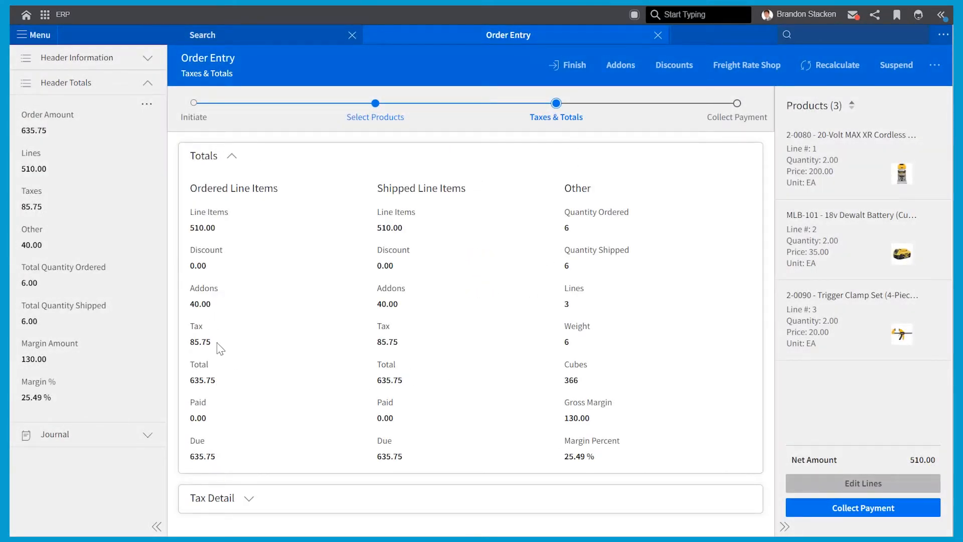
left_click(250, 499)
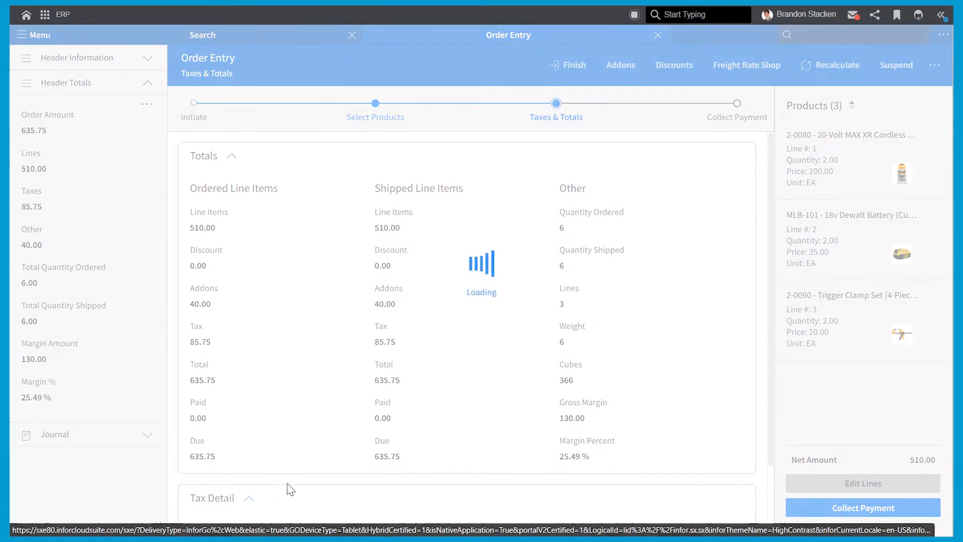
scroll(294, 483, "down", 5)
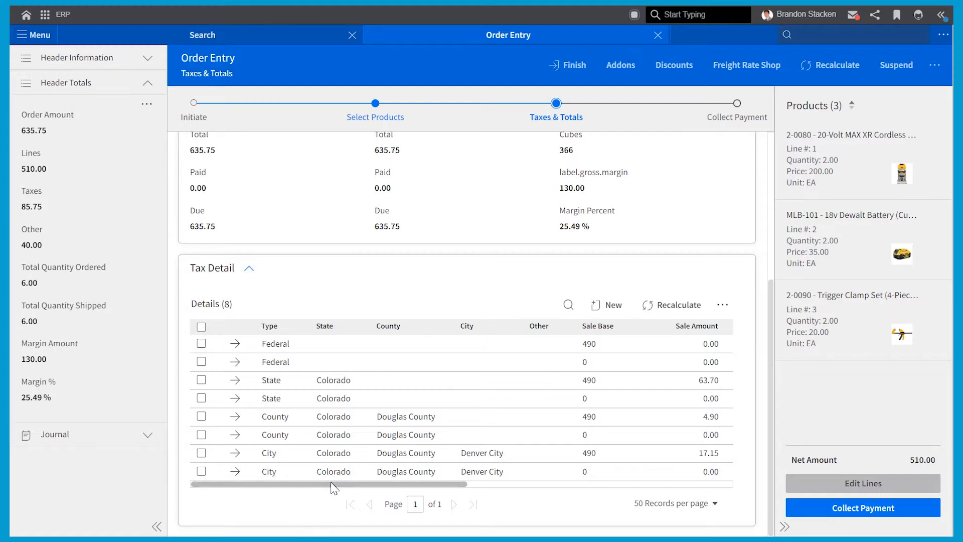
left_click_drag(332, 486, 547, 476)
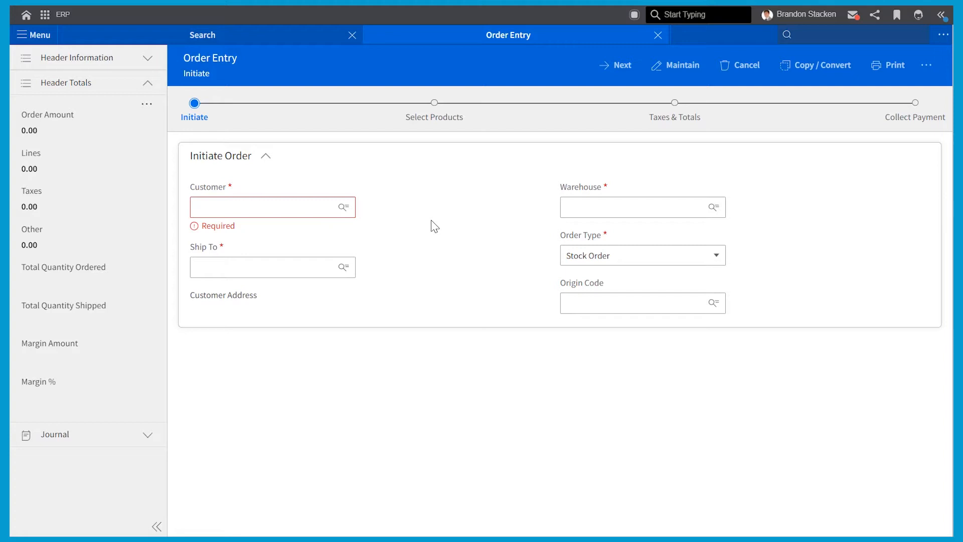
Choose the electrical-services customer and set the Order Type to Correction
left_click(265, 207)
left_click(256, 232)
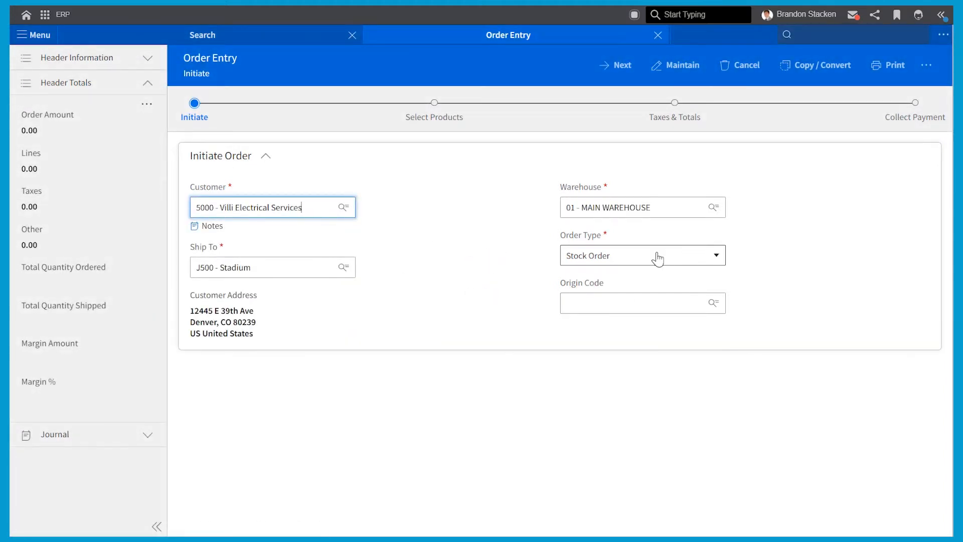
left_click(658, 259)
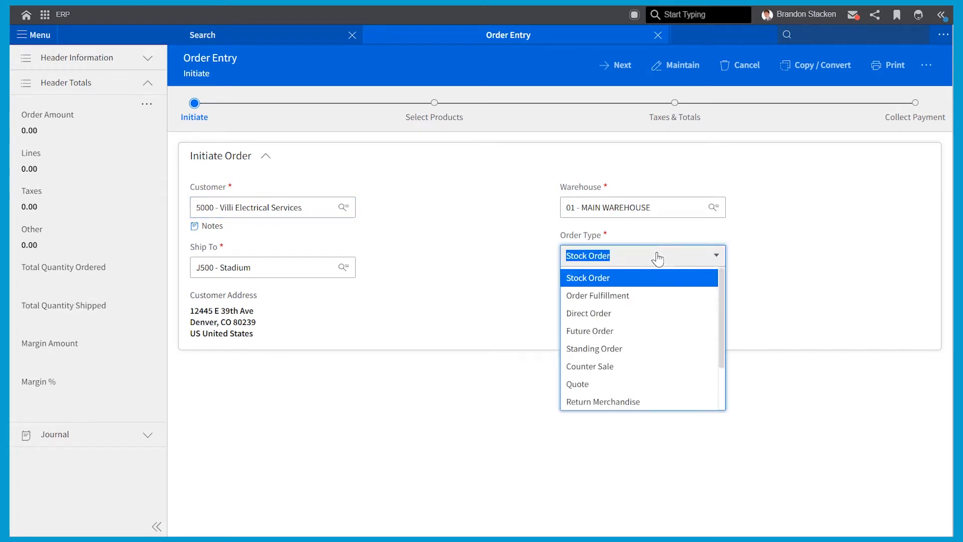
scroll(632, 354, "down", 2)
left_click(622, 368)
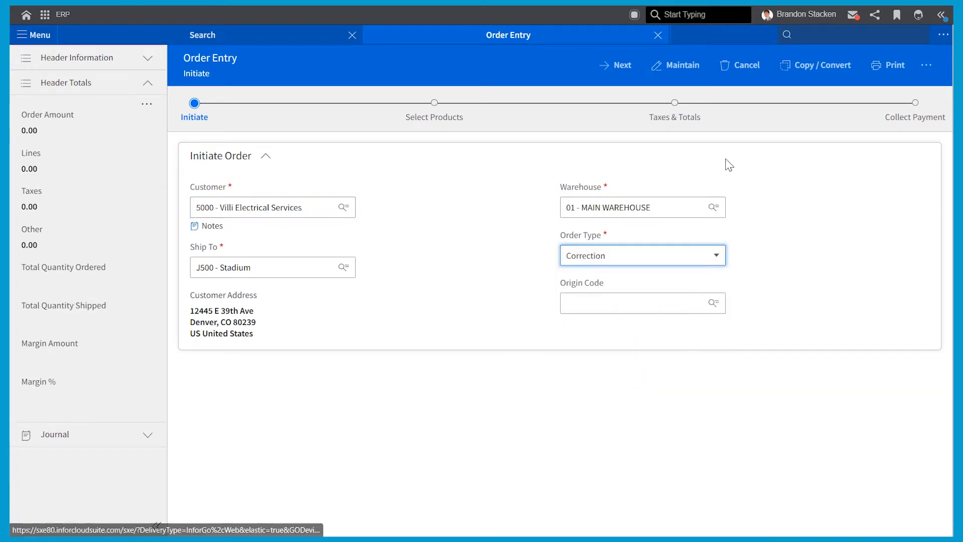
left_click(620, 67)
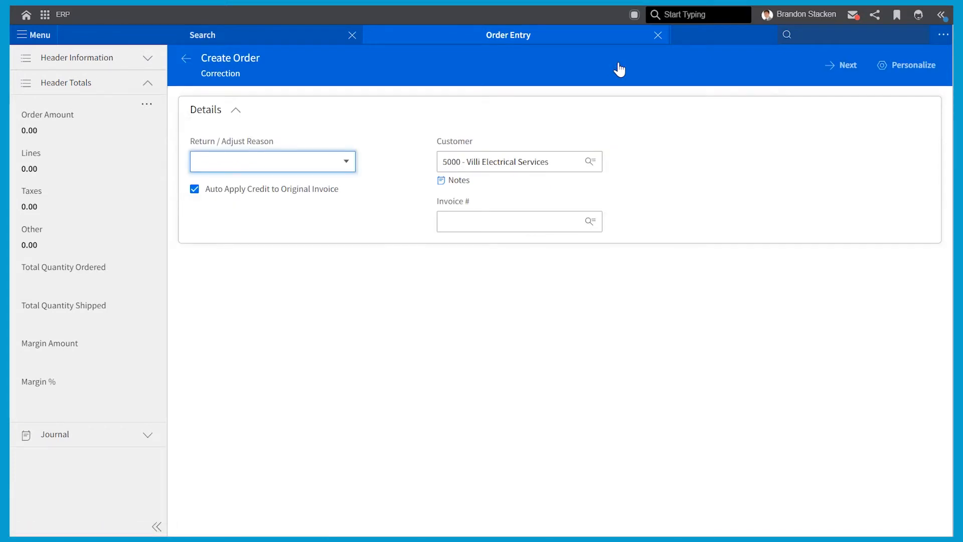
Select the Adjust - Taxable reason and continue past the correction details
left_click(345, 164)
type("Tax")
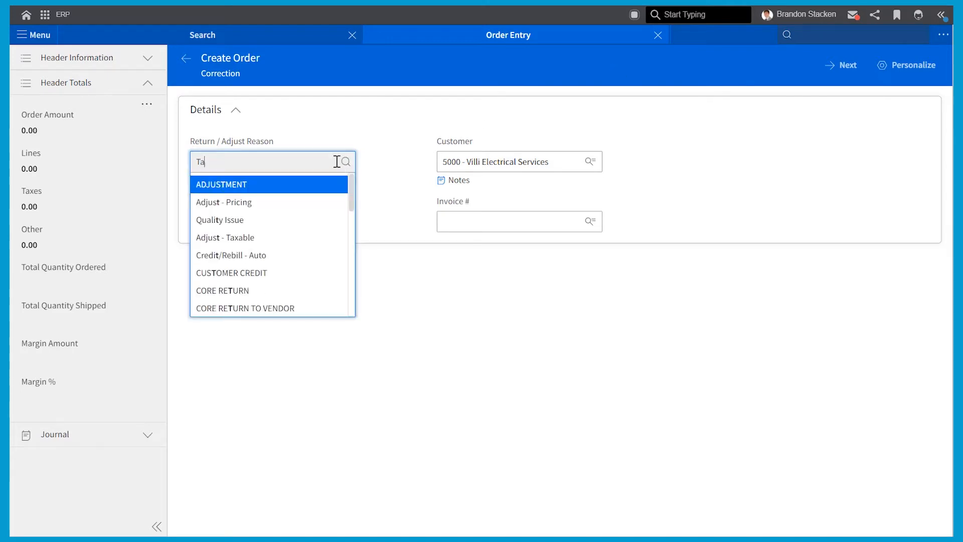
left_click(318, 185)
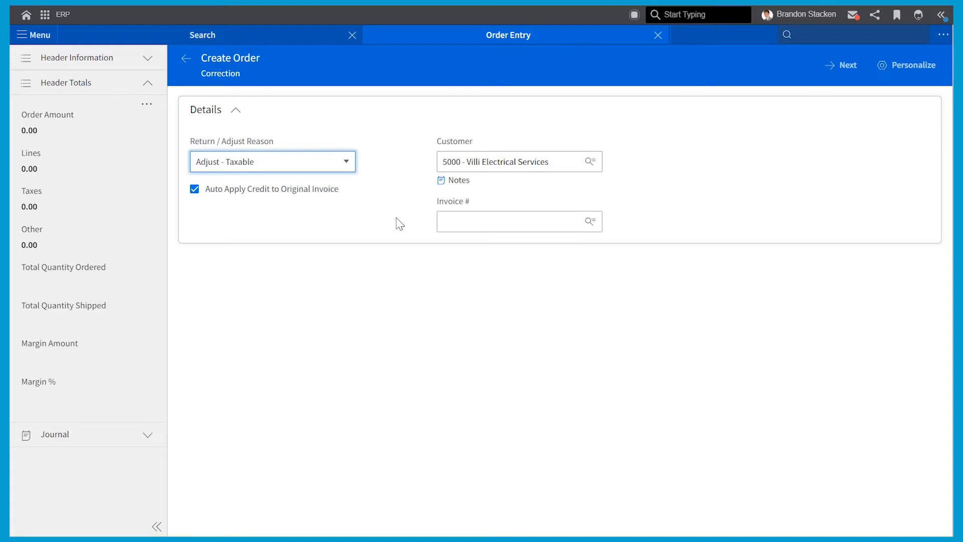
left_click(848, 70)
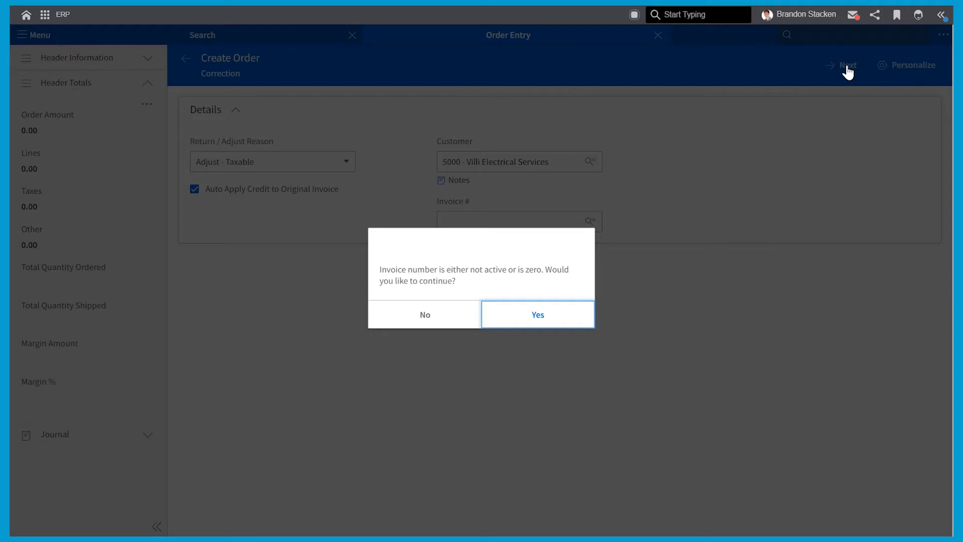
Continue without an invoice number and credit back two 2-0080 routers at 200.00
key("Return")
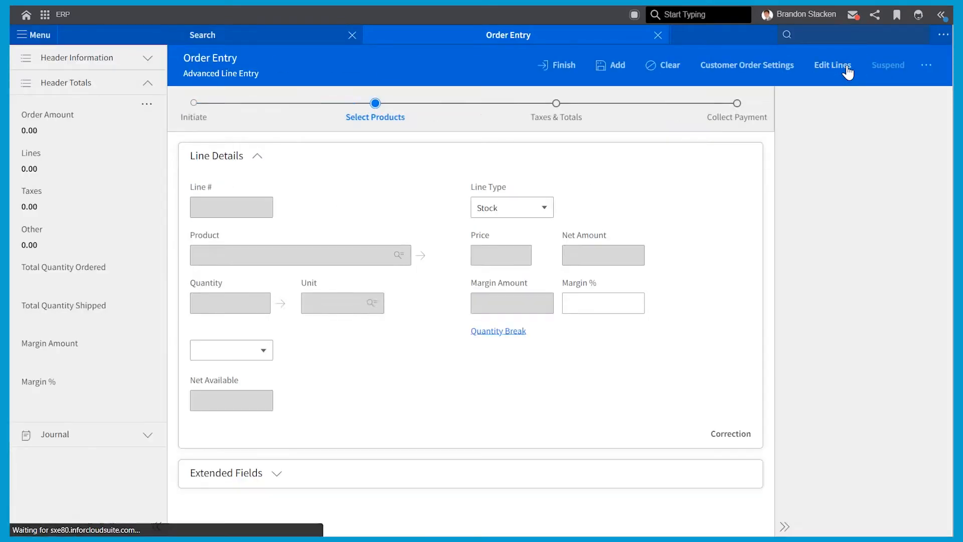
type("2-0080")
key("Tab")
type("2")
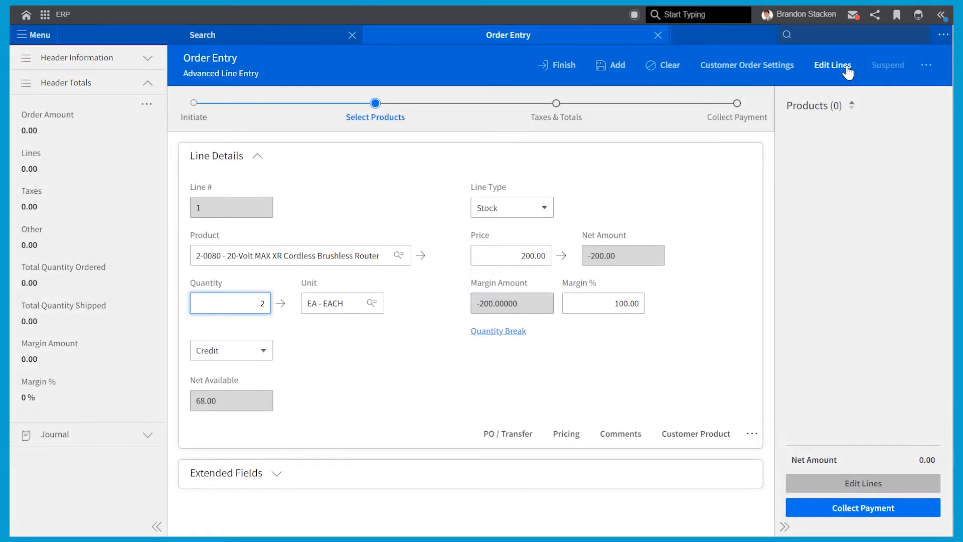
key("Return")
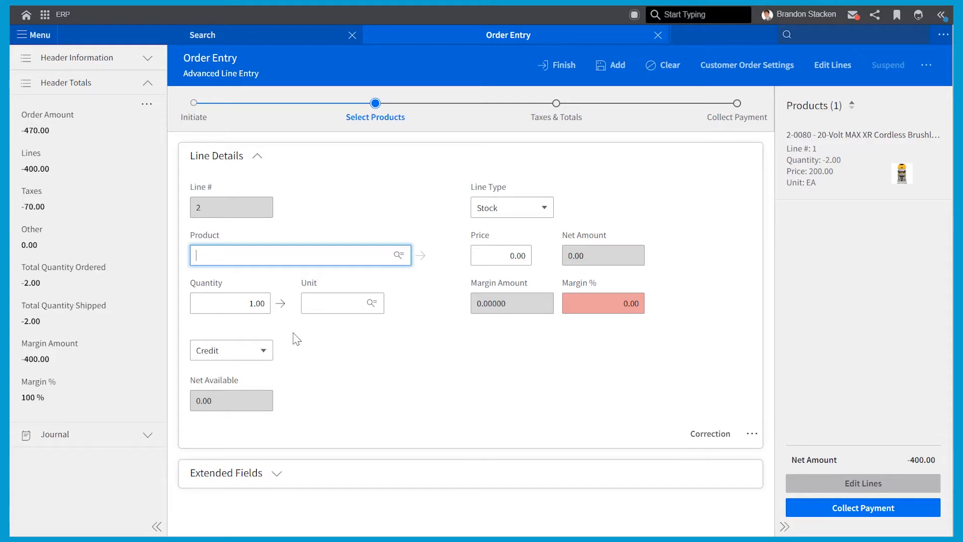
Enter router 2-0080 with quantity 2 and set the line to Debit
type("2-0080")
key("Tab")
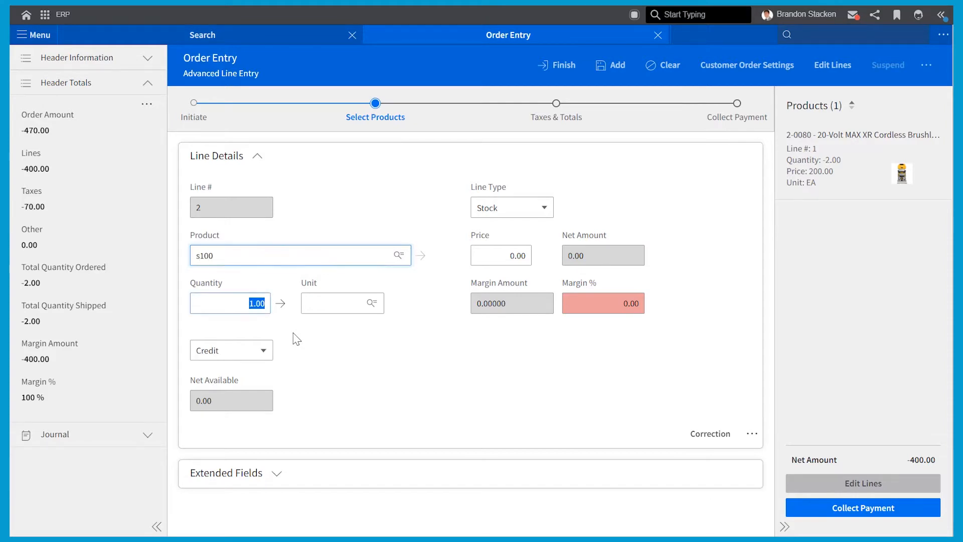
type("2")
left_click(334, 340)
left_click(265, 351)
left_click(265, 355)
left_click(254, 371)
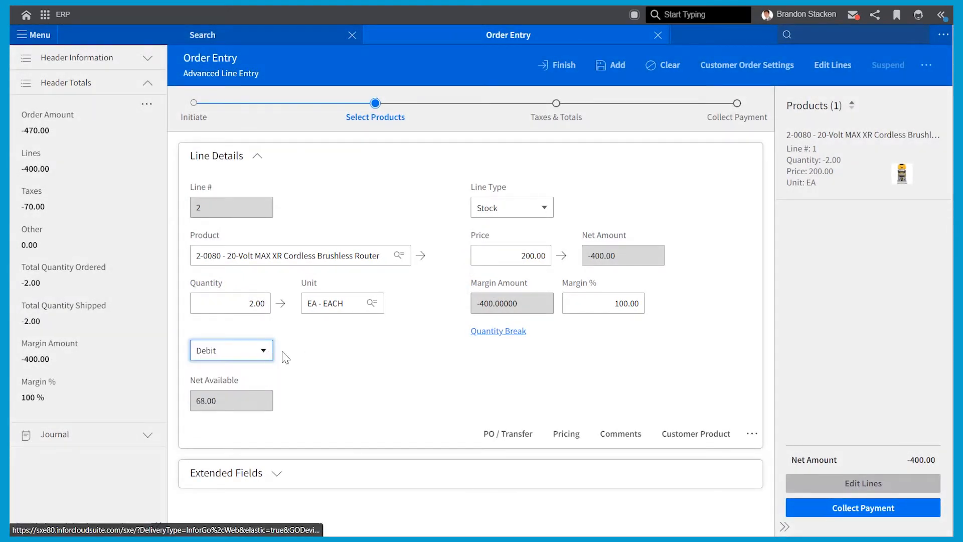
Mark the debit line not taxable (Resale) and add it to the order
left_click(275, 476)
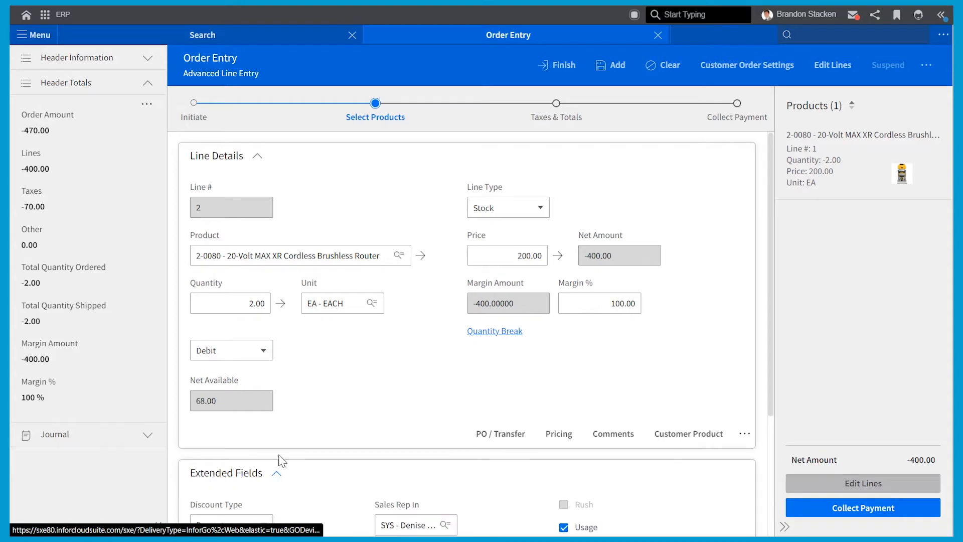
scroll(284, 449, "down", 1)
scroll(289, 444, "down", 2)
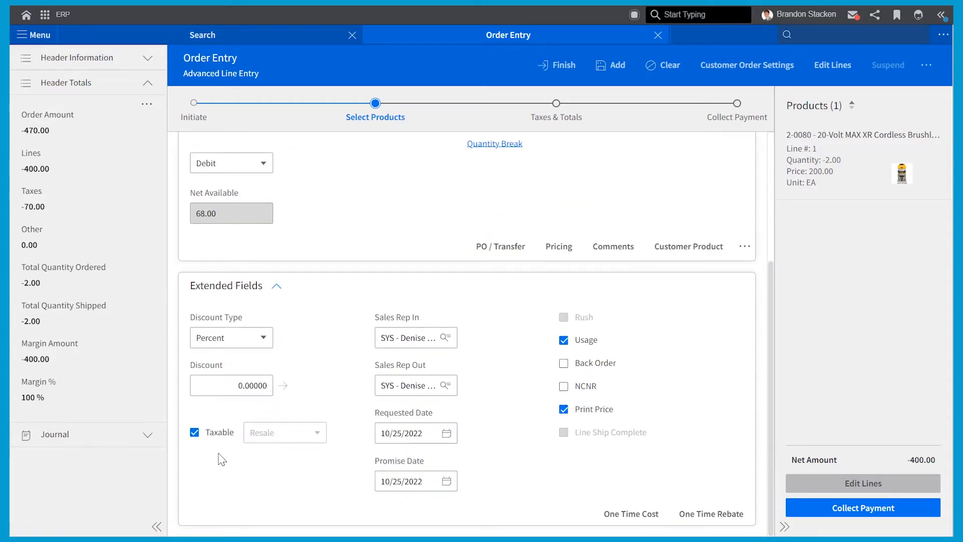
left_click(194, 434)
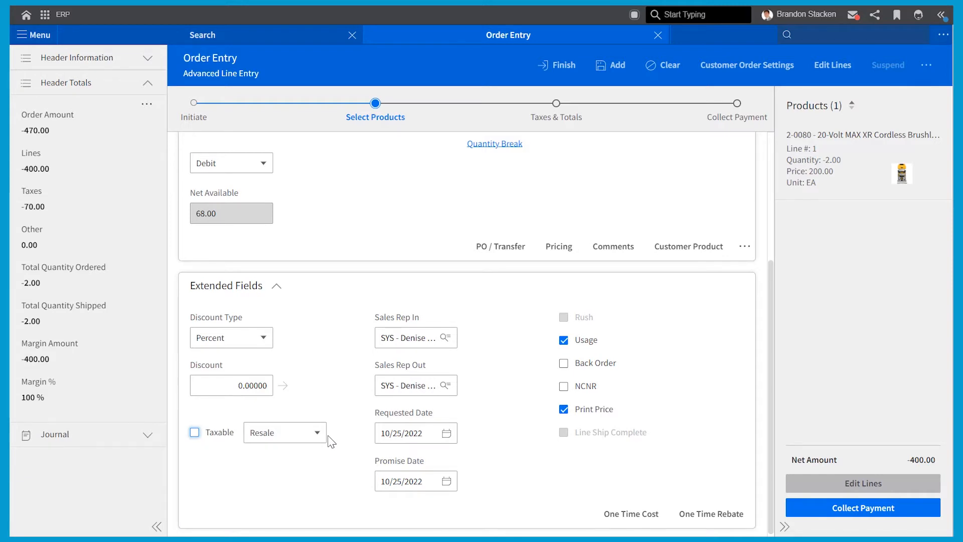
left_click(618, 70)
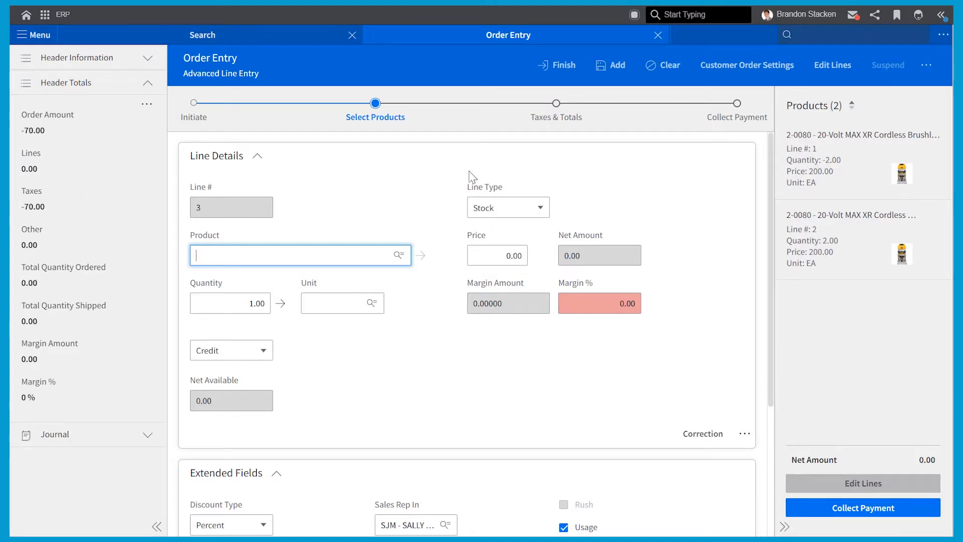
Expand Tax Detail under Taxes & Totals and review the correction's tax rows
left_click(558, 121)
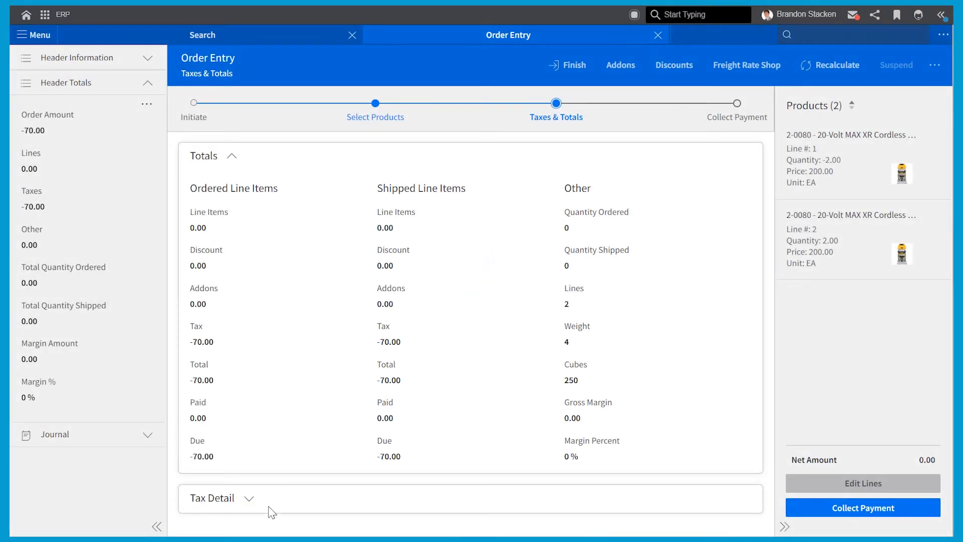
left_click(251, 499)
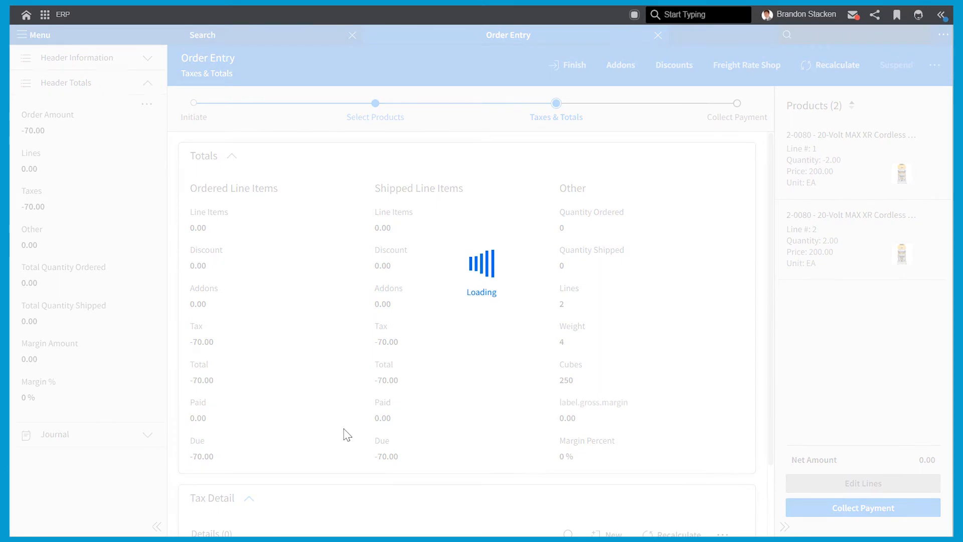
scroll(346, 528, "down", 5)
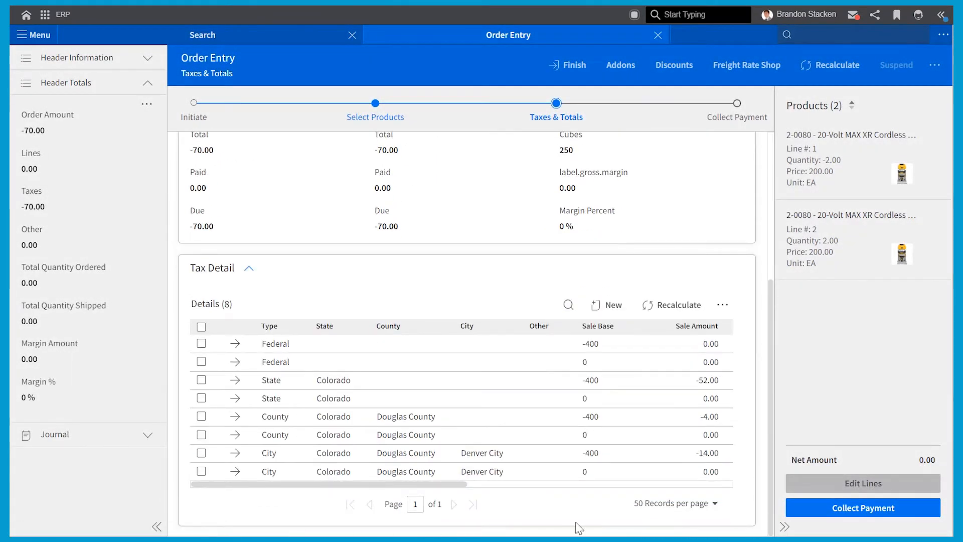
left_click_drag(404, 485, 321, 527)
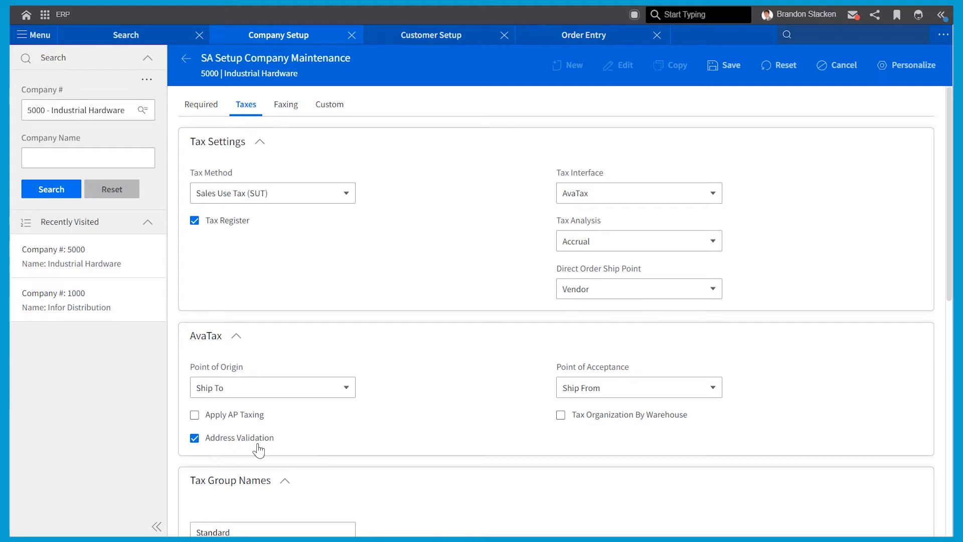
Switch to Customer Setup showing the Metro Sales Supply General page
left_click(448, 42)
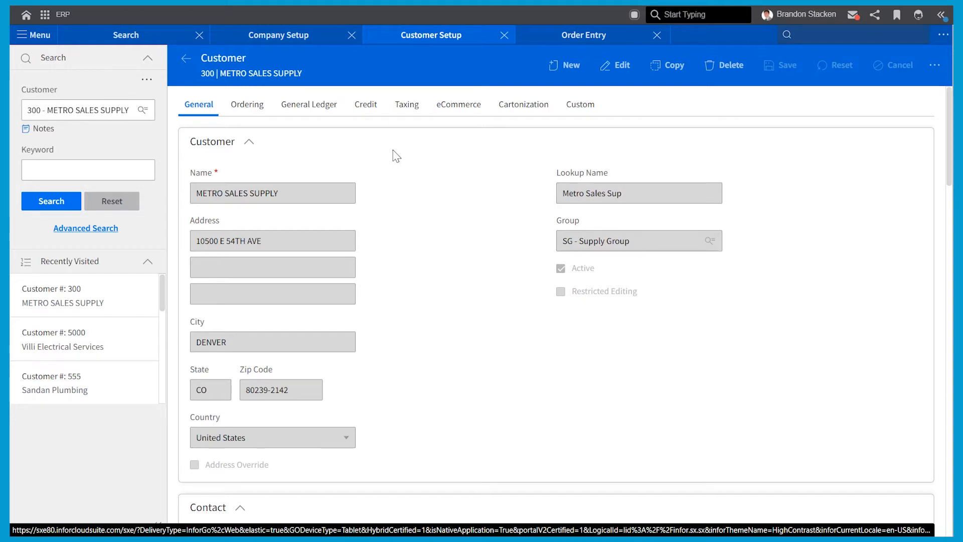
Change the city from DENVER to Minneapolis, save, and accept the suggested city DENVER
left_click(621, 70)
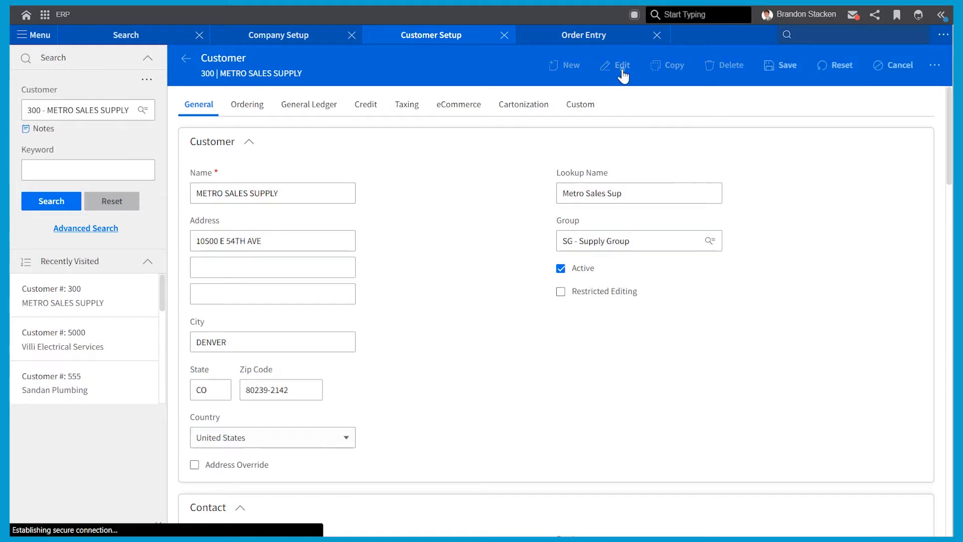
left_click_drag(291, 341, 185, 358)
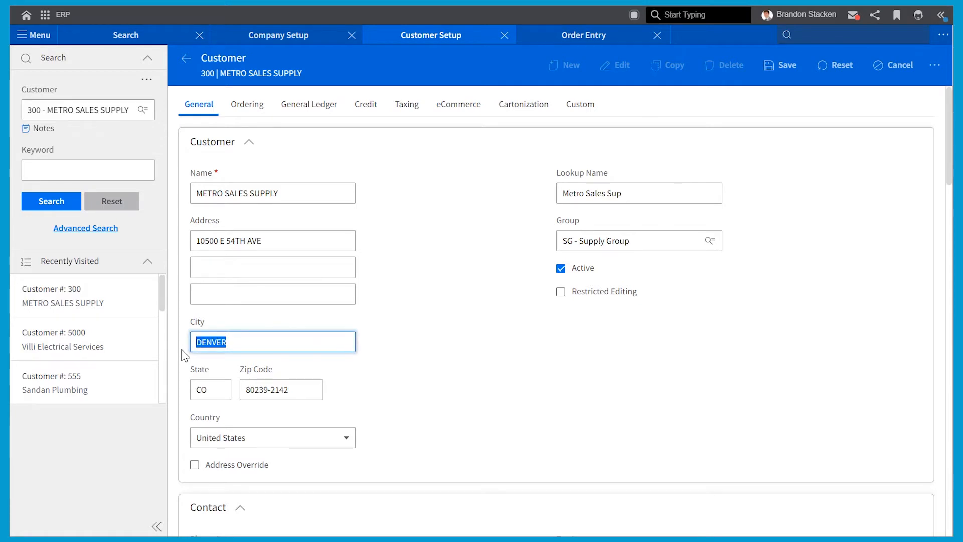
type("Minneapolis")
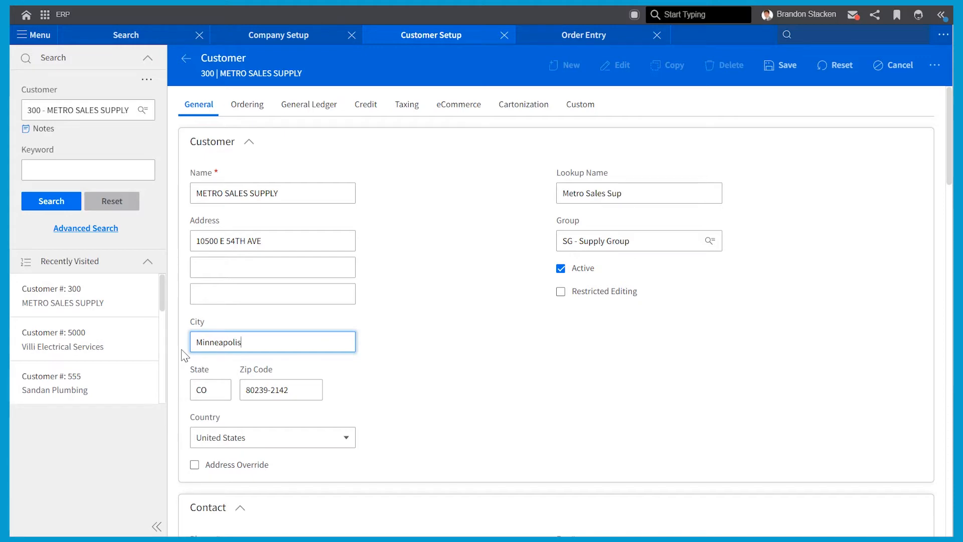
left_click(408, 344)
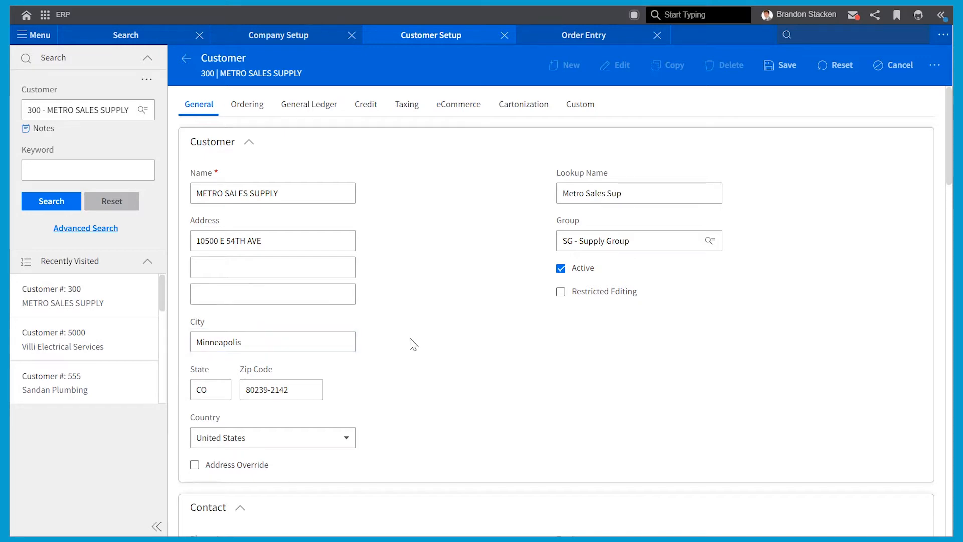
left_click(790, 68)
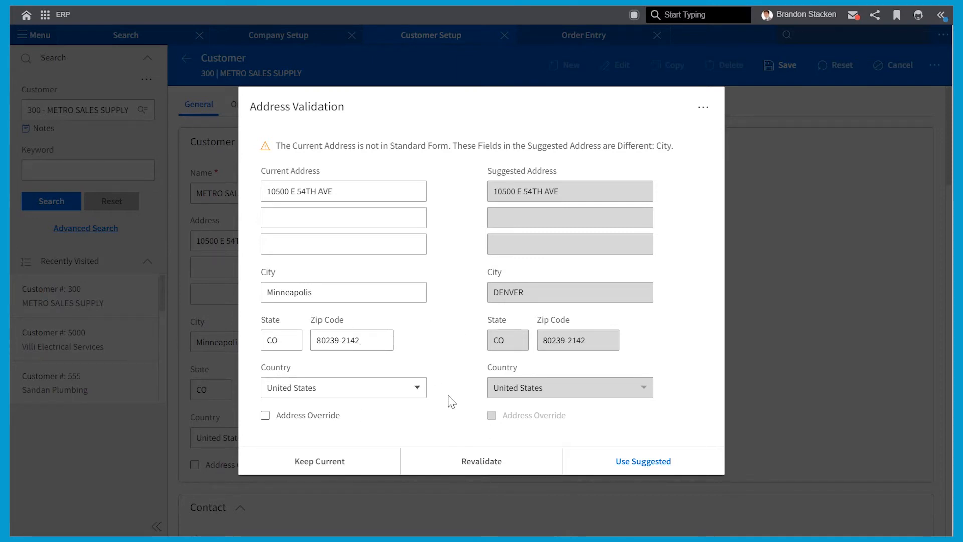
left_click(625, 462)
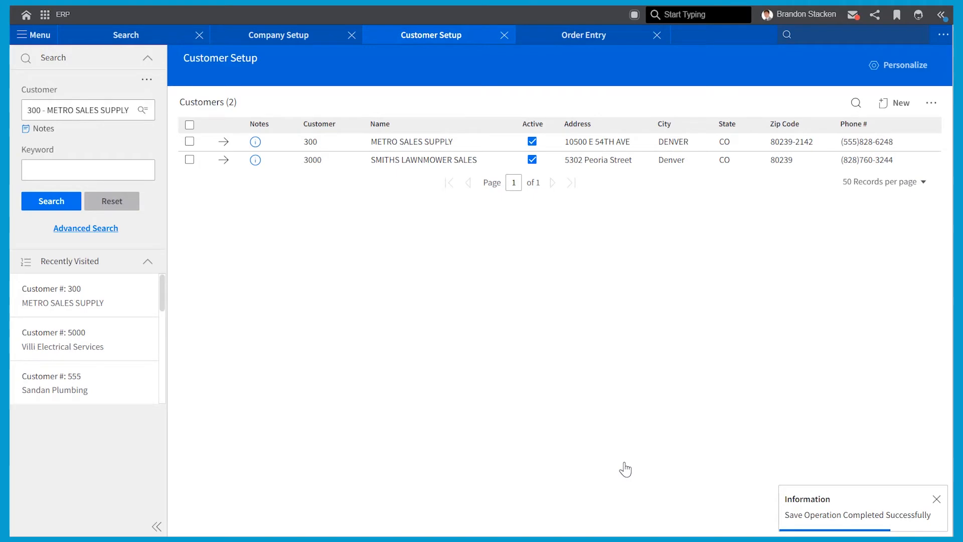
Add order line 1: APL400 Apple AirPods Max, quantity 2 at 549.00 each (net 1098.00)
left_click(564, 38)
left_click(277, 255)
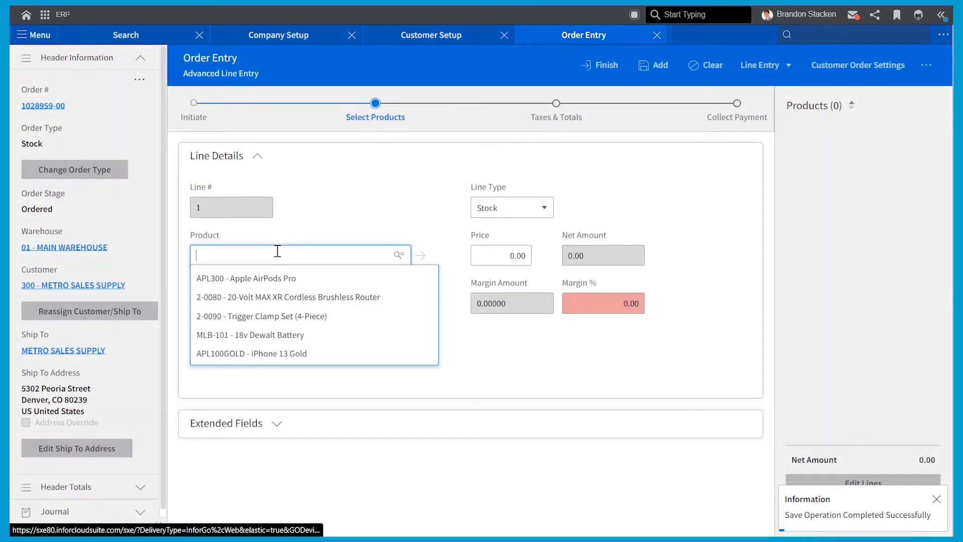
type("s")
type("400")
key("Return")
type("2")
key("Return")
key("Return")
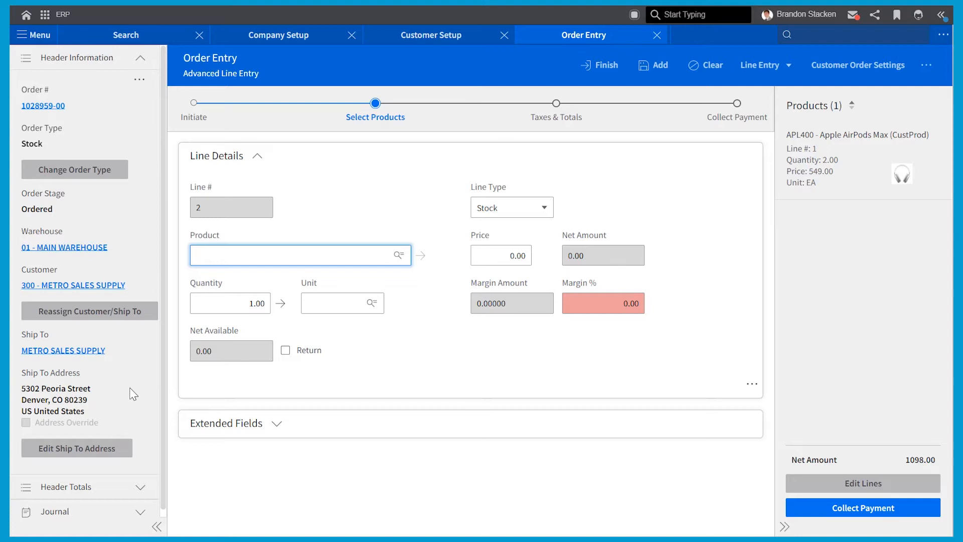
left_click(77, 452)
double_click(452, 153)
triple_click(452, 152)
type("Brandon")
key("Tab")
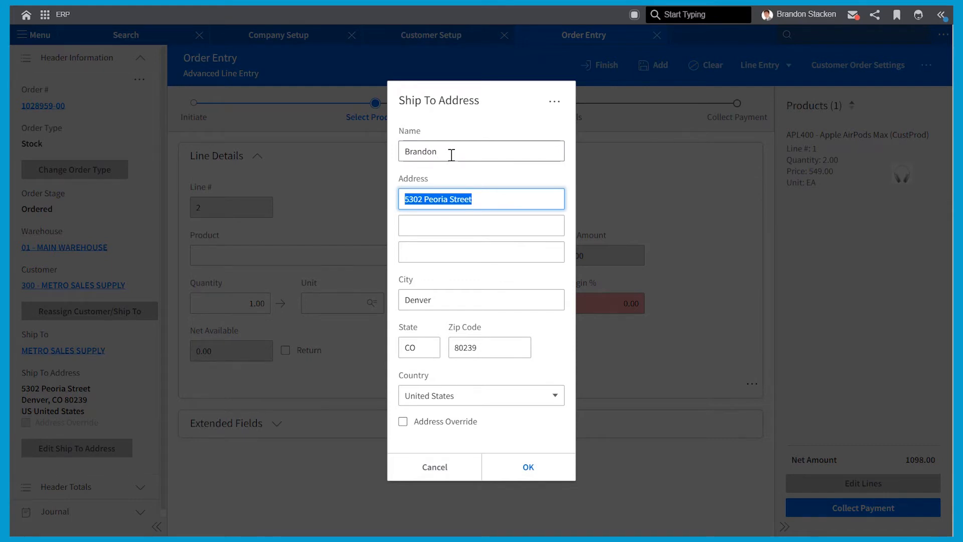
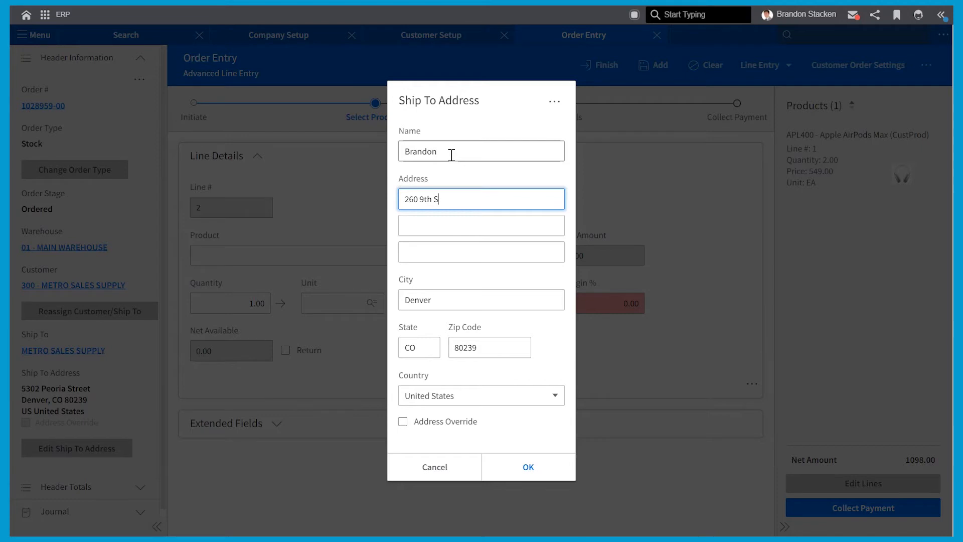
key("Tab")
key("Tab")
key("Tab")
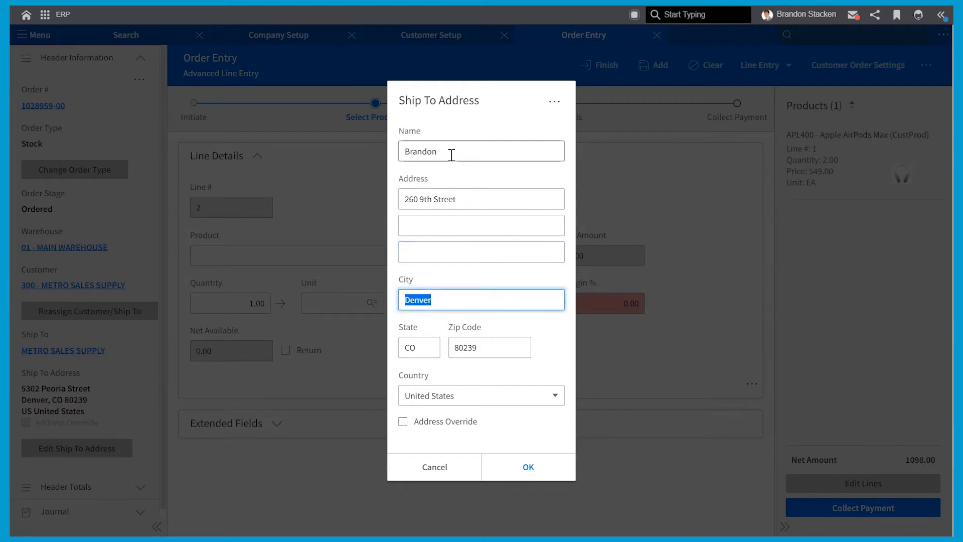
type("Newport")
key("Tab")
type("CO")
key("BackSpace")
key("BackSpace")
type("MN")
key("Tab")
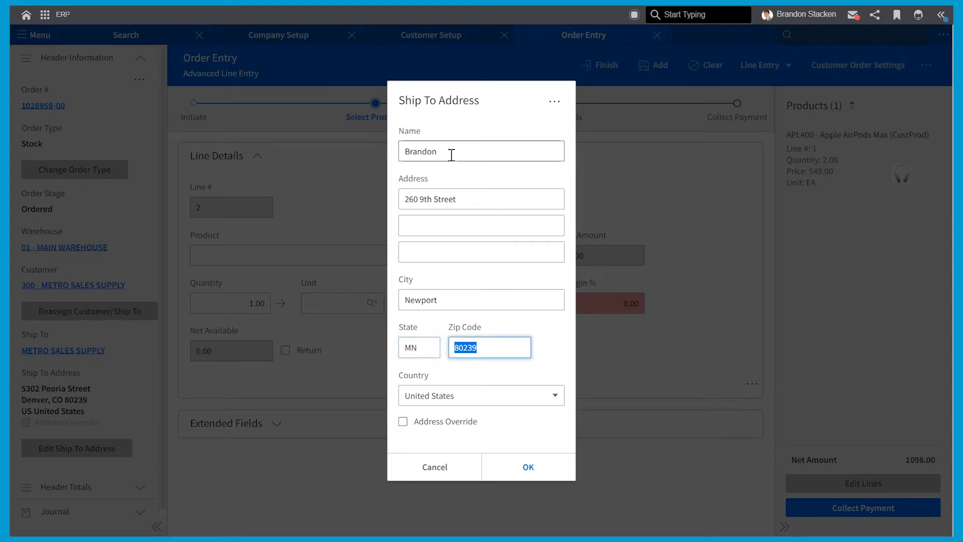
type("55055")
Validate the new ship-to address and keep the suggested version
left_click(528, 467)
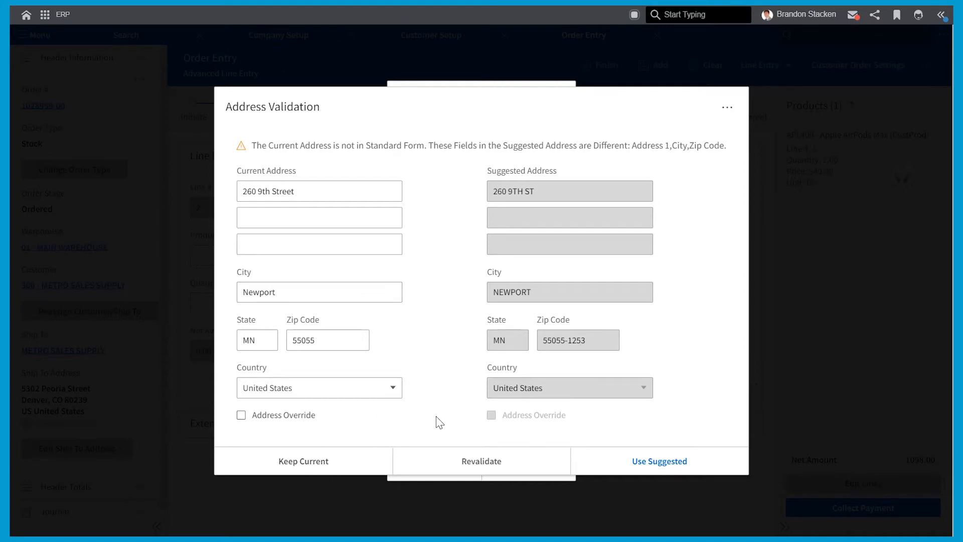
left_click(653, 469)
left_click(529, 467)
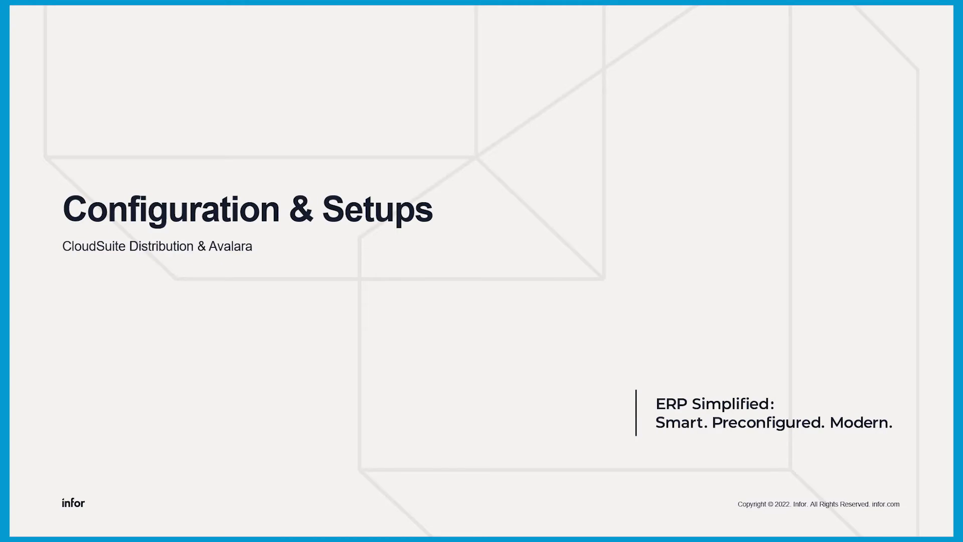
Advance the presentation to the next slide
key("Right")
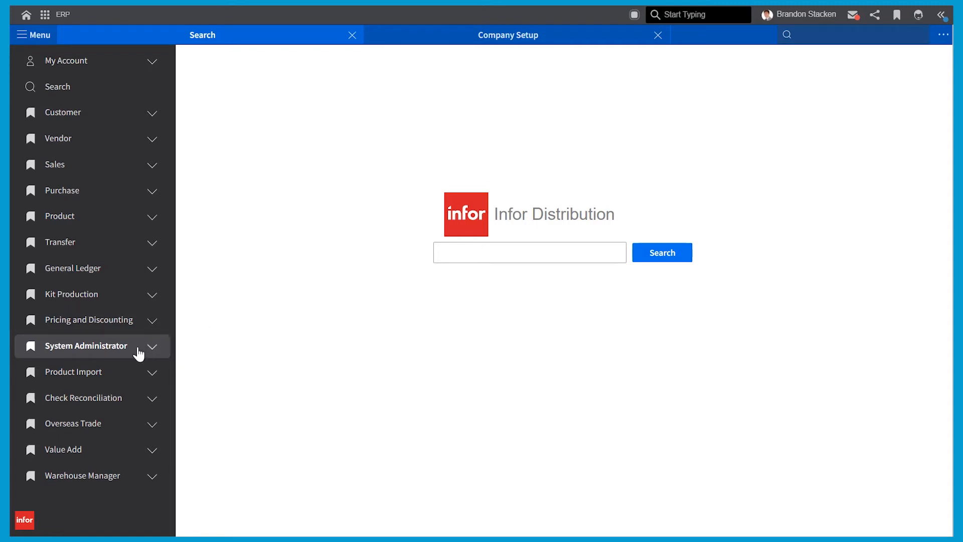
Open Company setup for 5000 Industrial Hardware and review the Taxes tab's tax method options
left_click(132, 352)
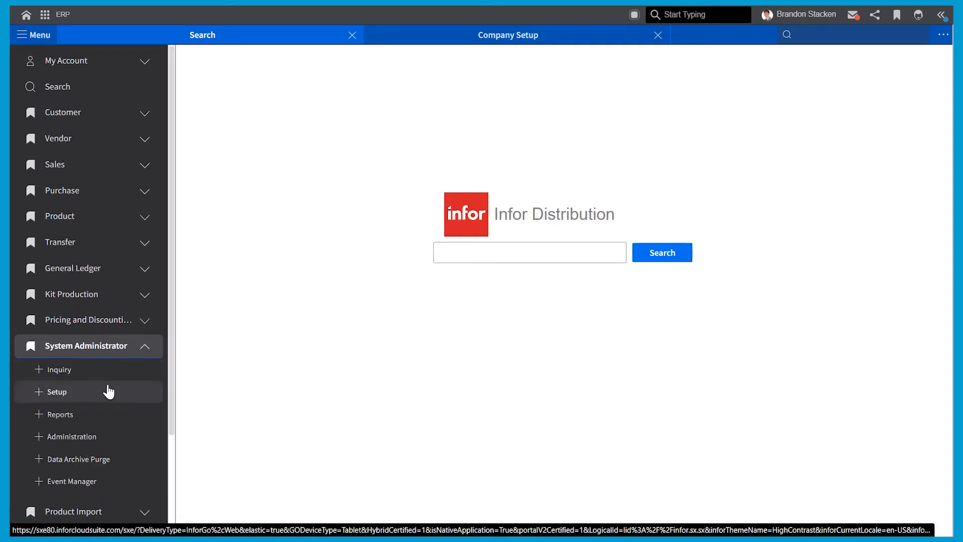
left_click(94, 400)
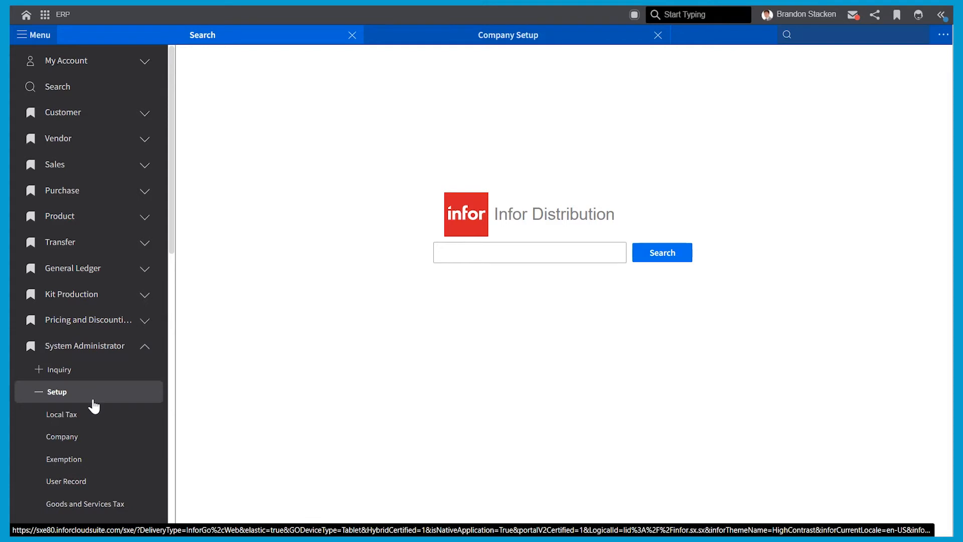
left_click(78, 439)
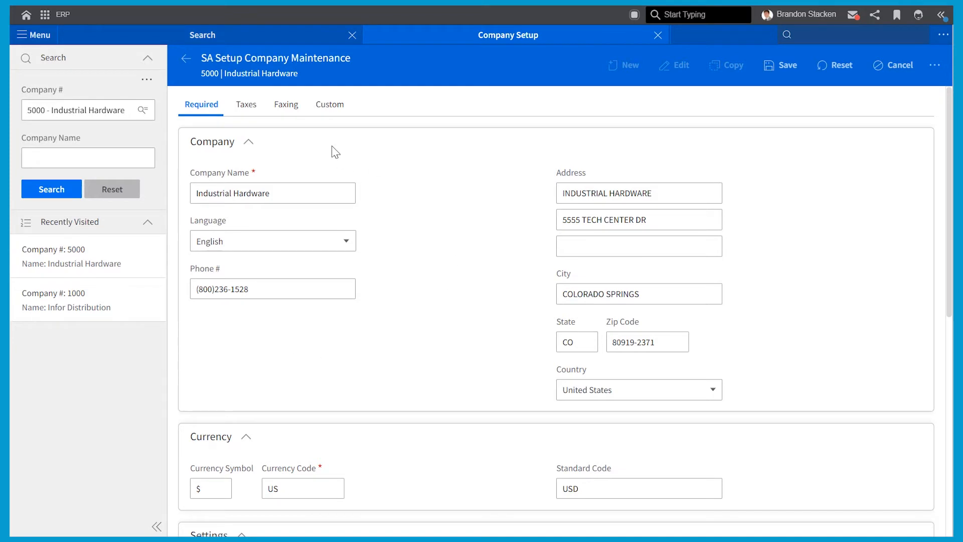
left_click(249, 111)
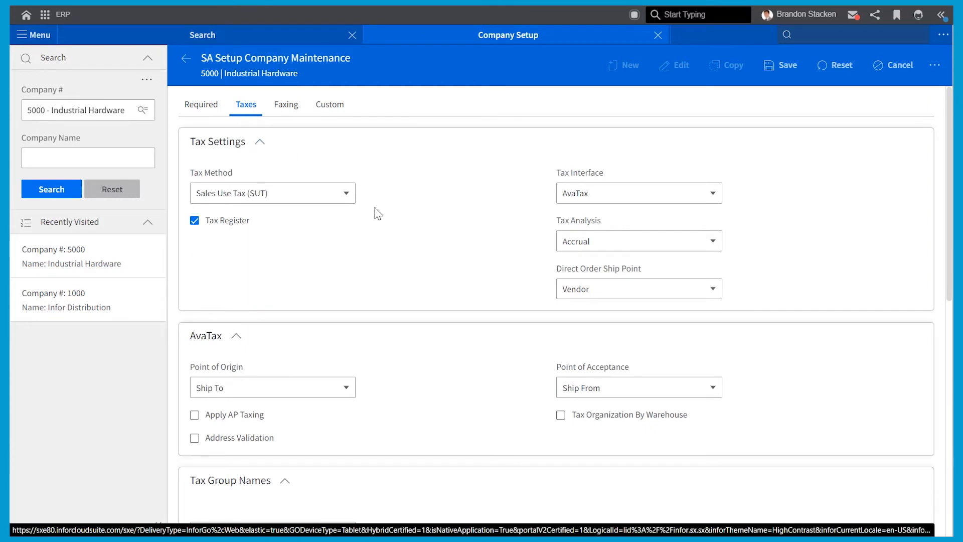
left_click(347, 200)
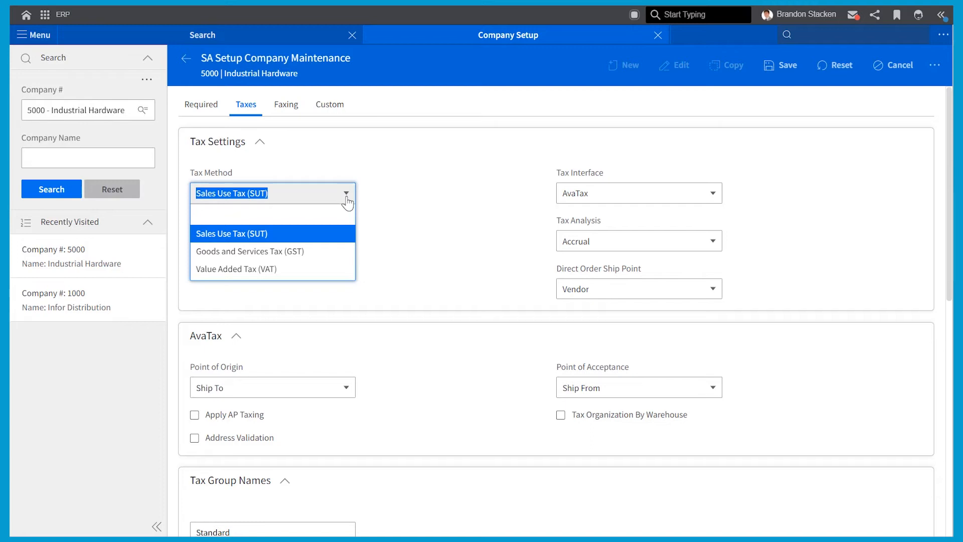
left_click(345, 197)
left_click(596, 198)
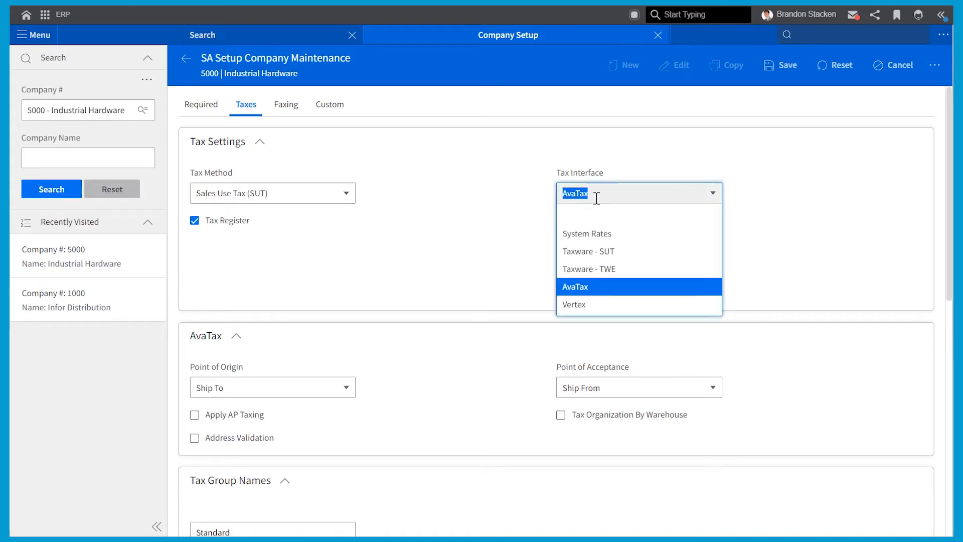
left_click(506, 224)
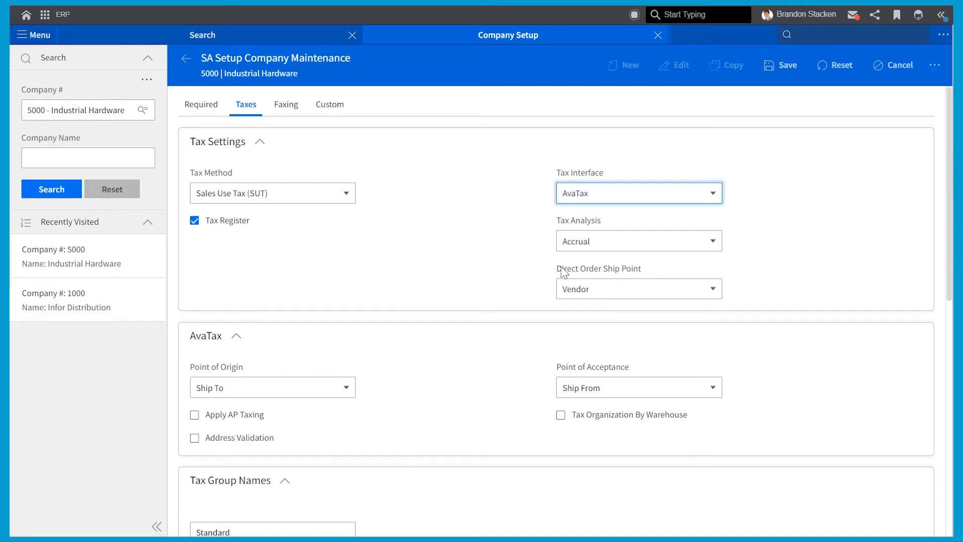
left_click(589, 245)
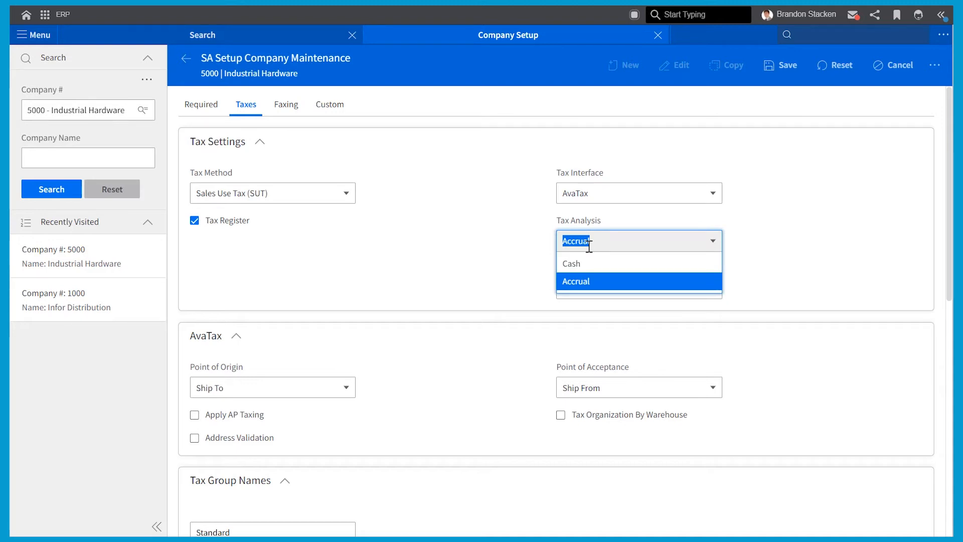
left_click(526, 258)
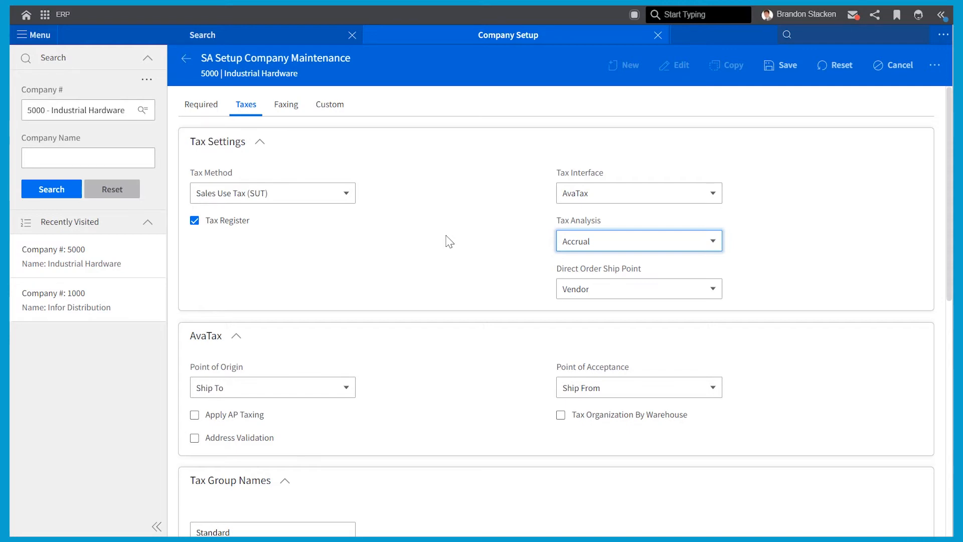
left_click(207, 111)
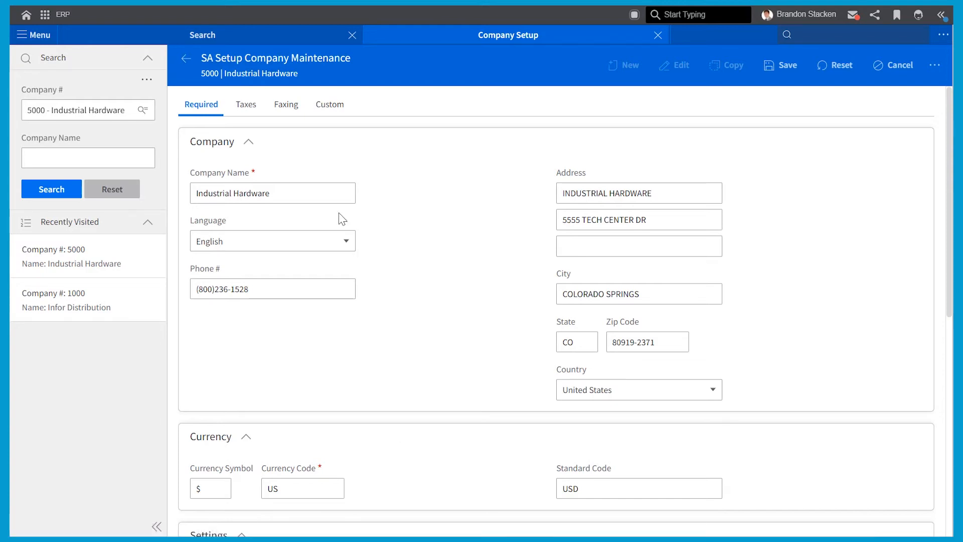
left_click(256, 117)
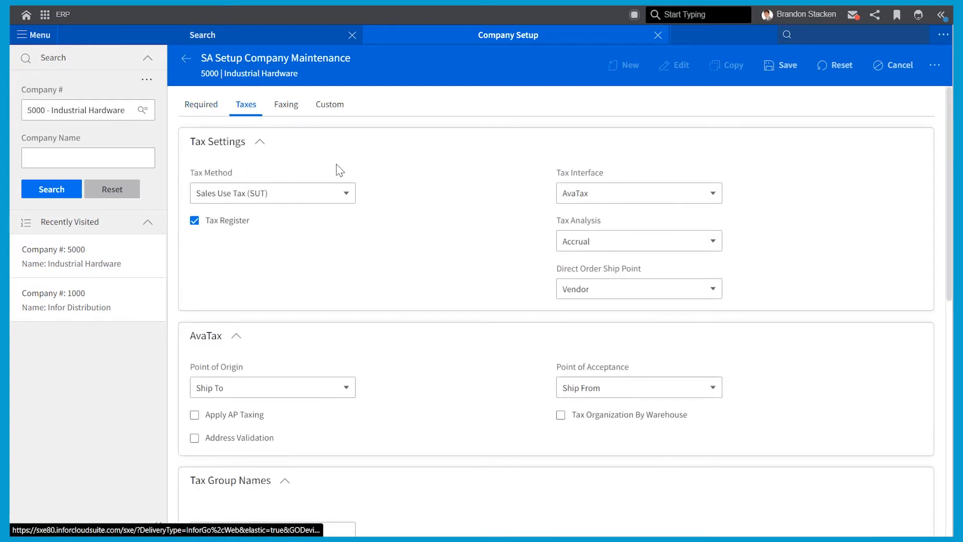
left_click(346, 389)
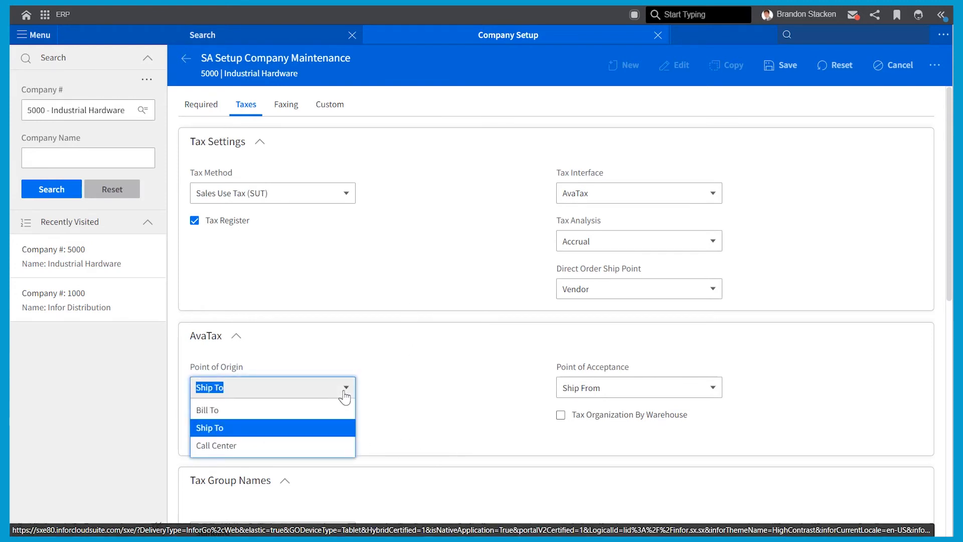
left_click(414, 399)
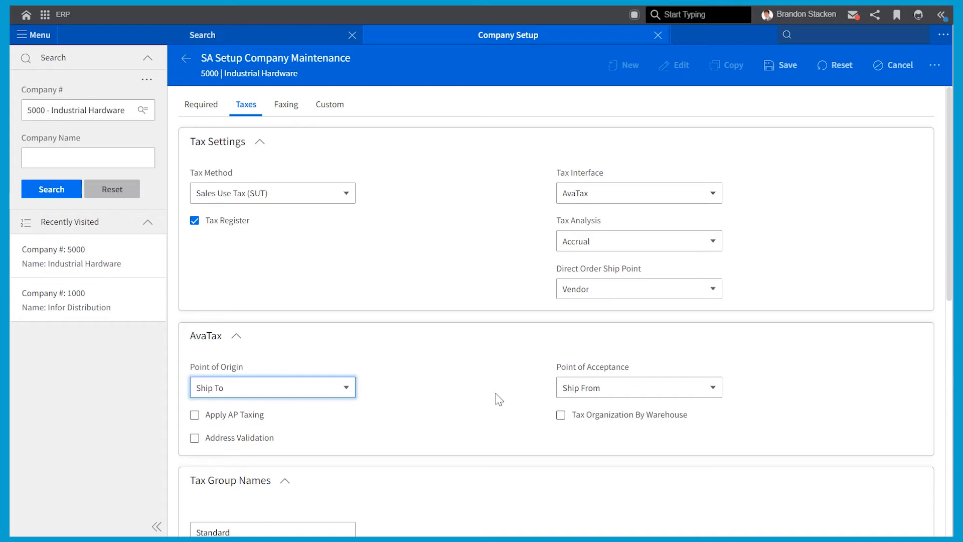
Close Company setup and open Table Code Value setup under System Administrator > Setup
left_click(658, 35)
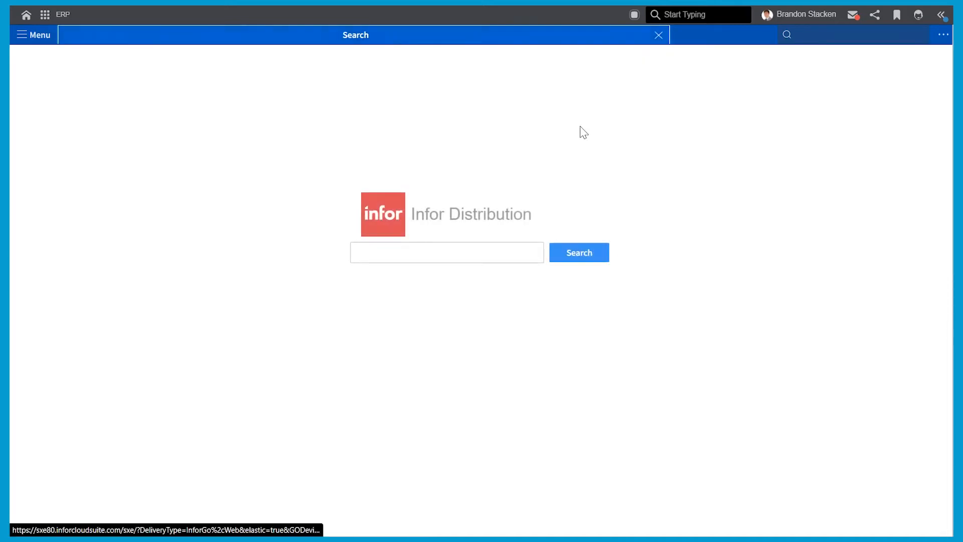
left_click(41, 45)
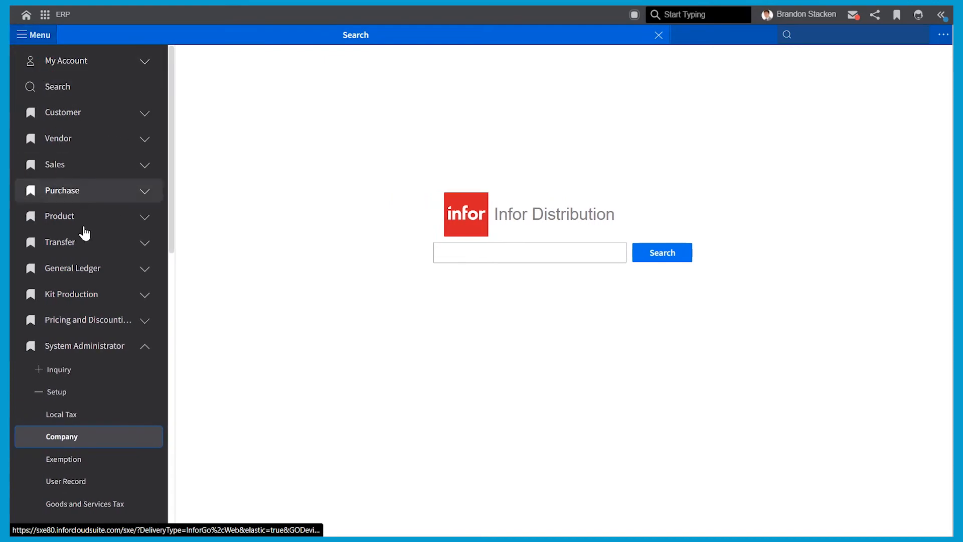
scroll(98, 441, "down", 3)
scroll(99, 444, "down", 1)
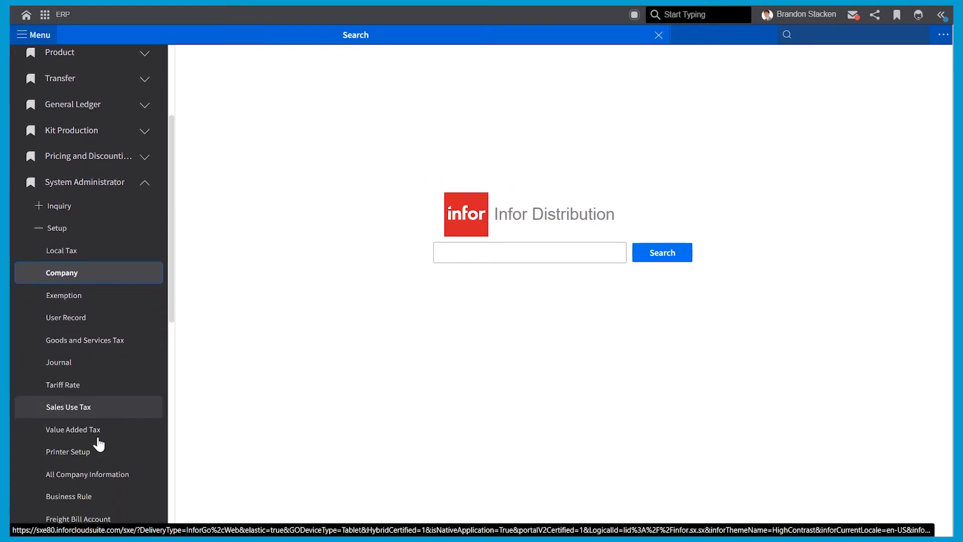
scroll(99, 444, "down", 3)
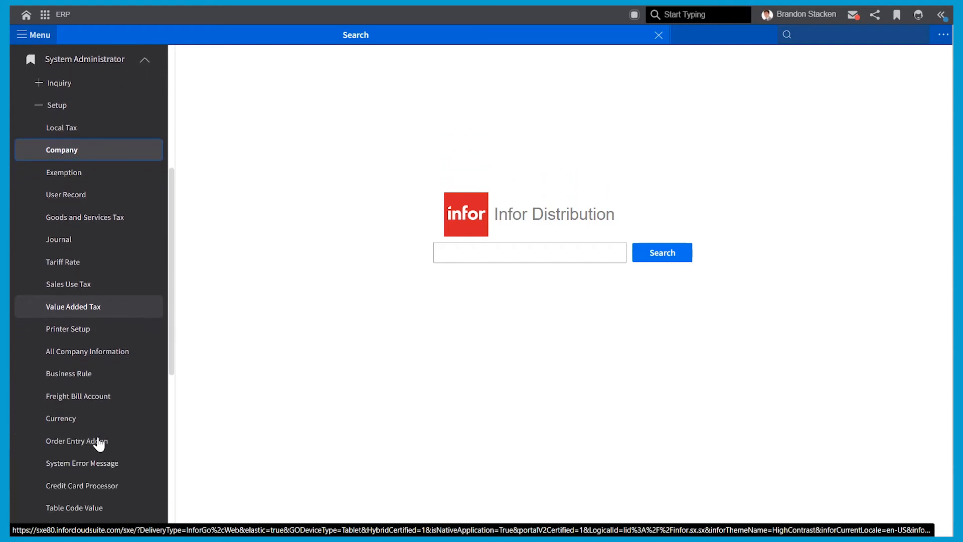
scroll(99, 443, "down", 1)
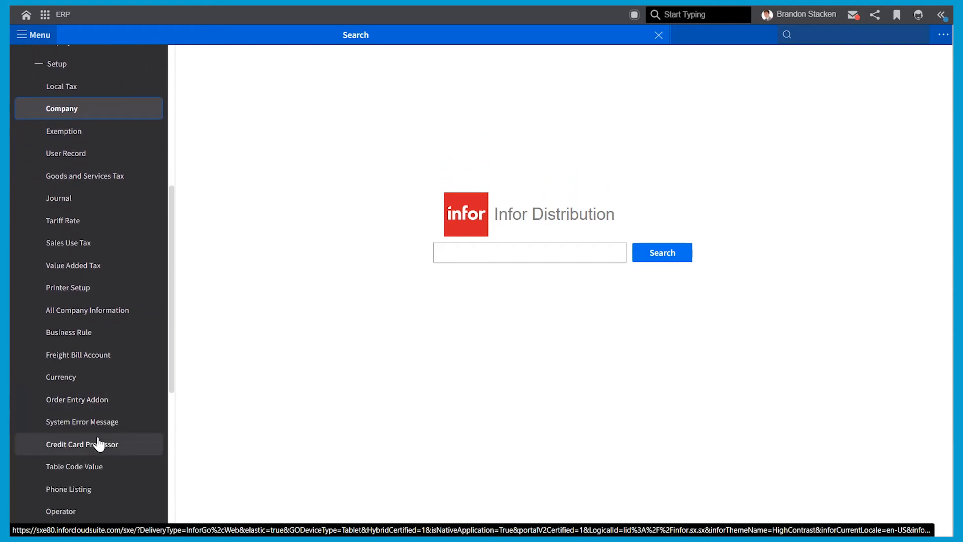
left_click(86, 468)
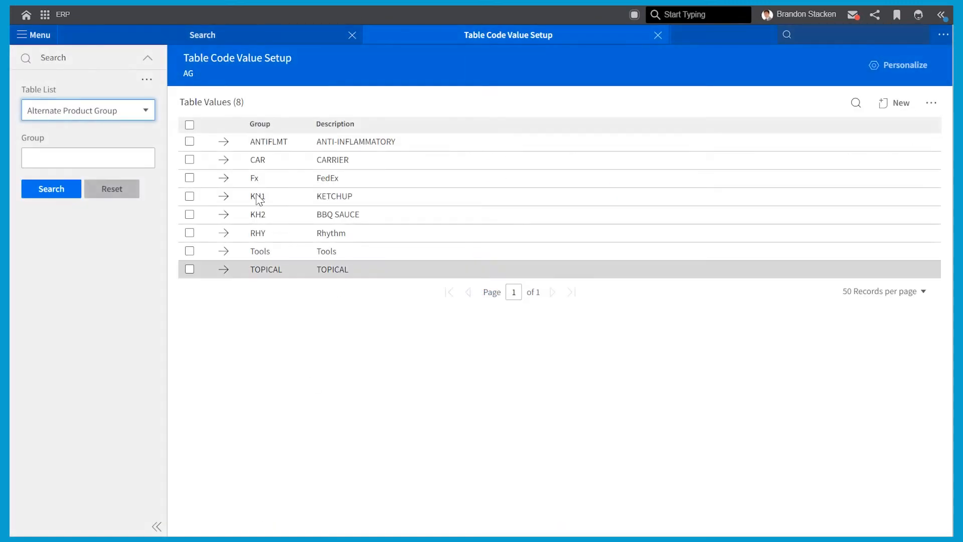
Show the Country table code values
left_click(110, 119)
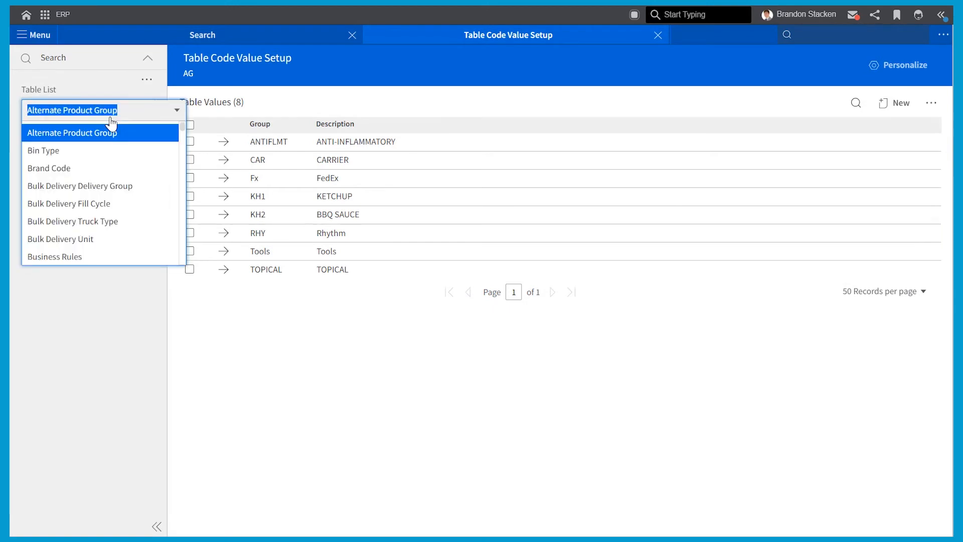
type("coun")
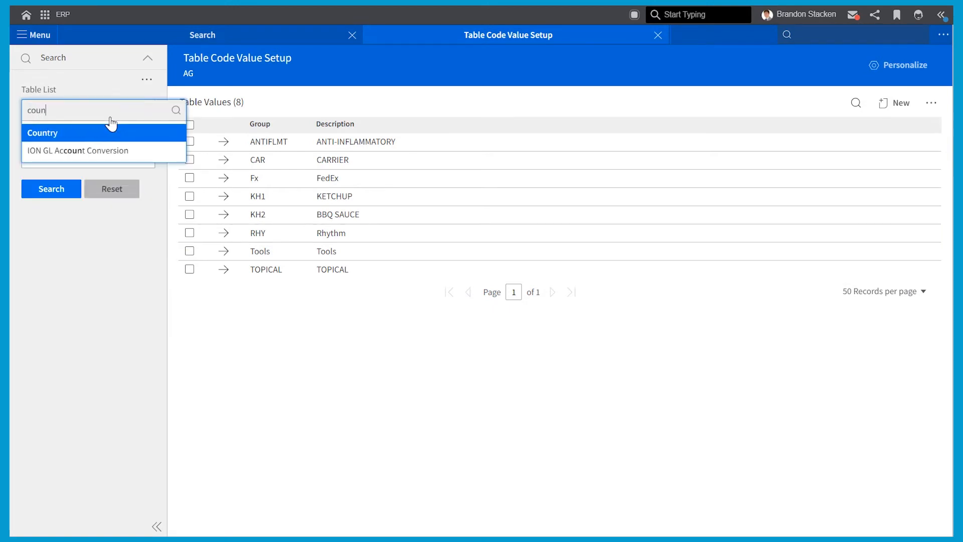
left_click(101, 133)
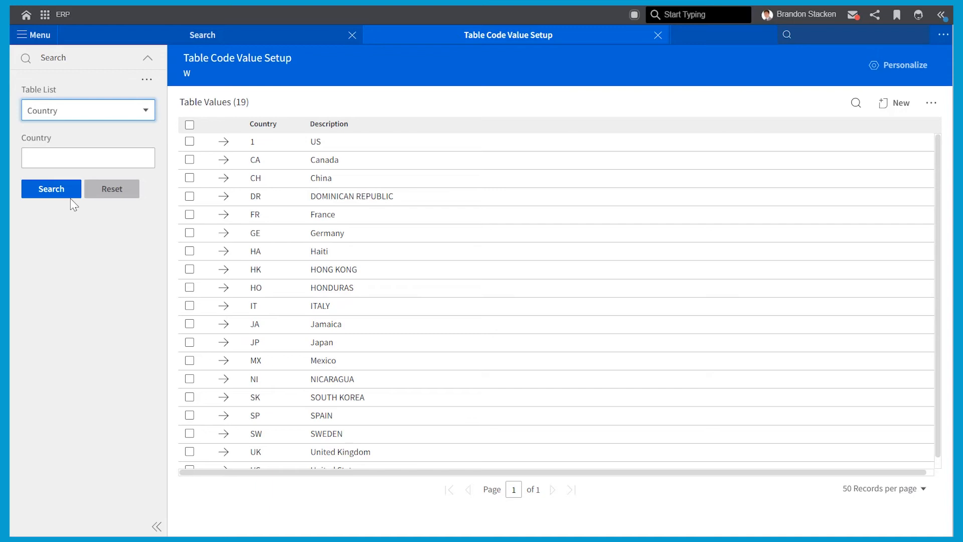
Review the ten Non Taxable Reason codes, then close Table Code Value Setup
left_click(120, 120)
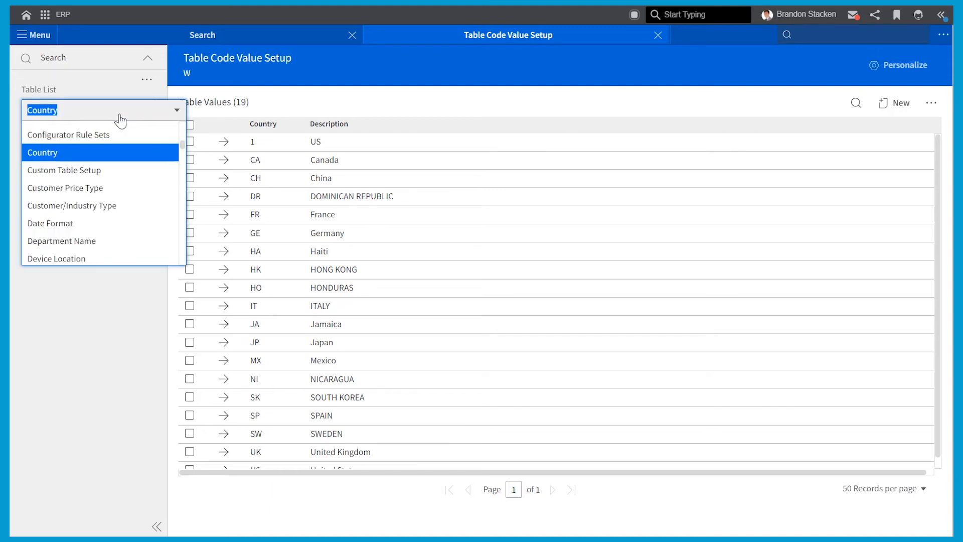
type("non")
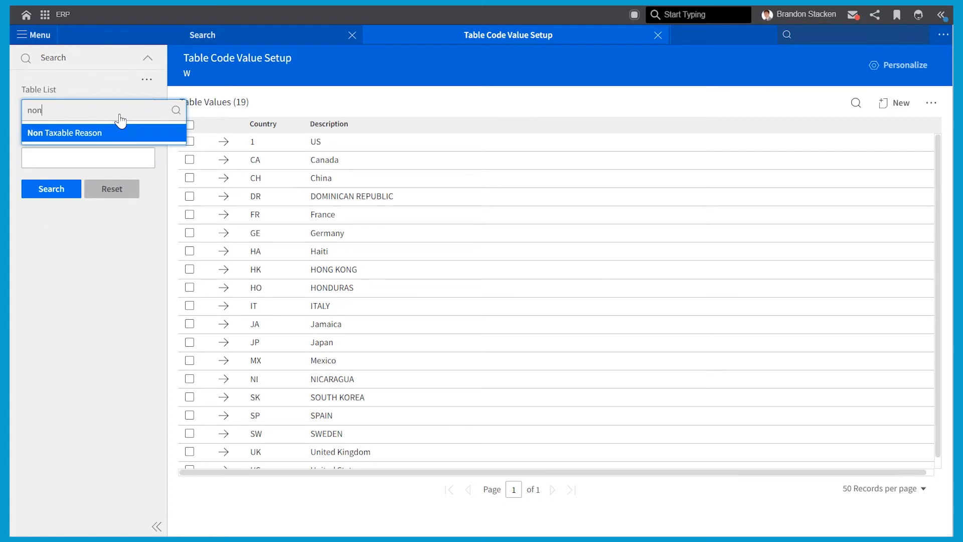
key("Return")
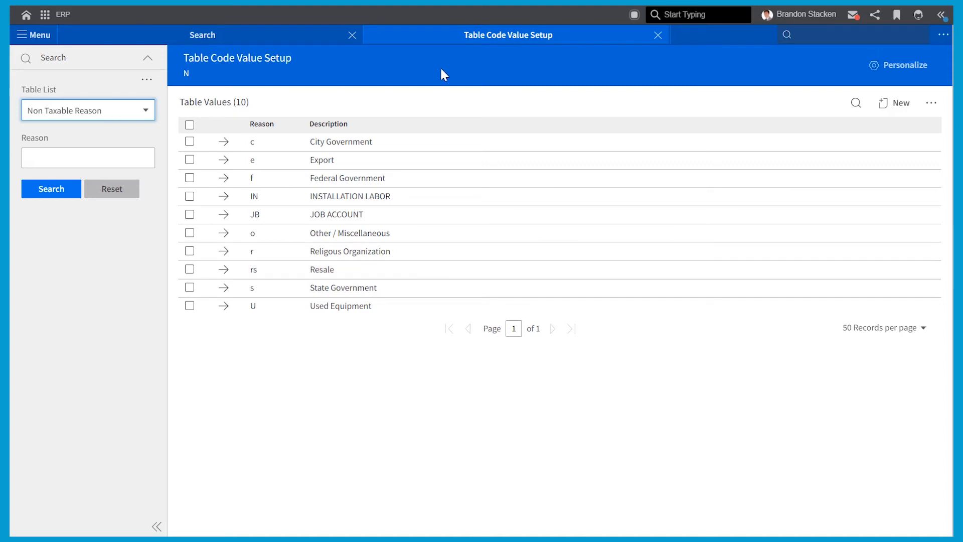
left_click(658, 35)
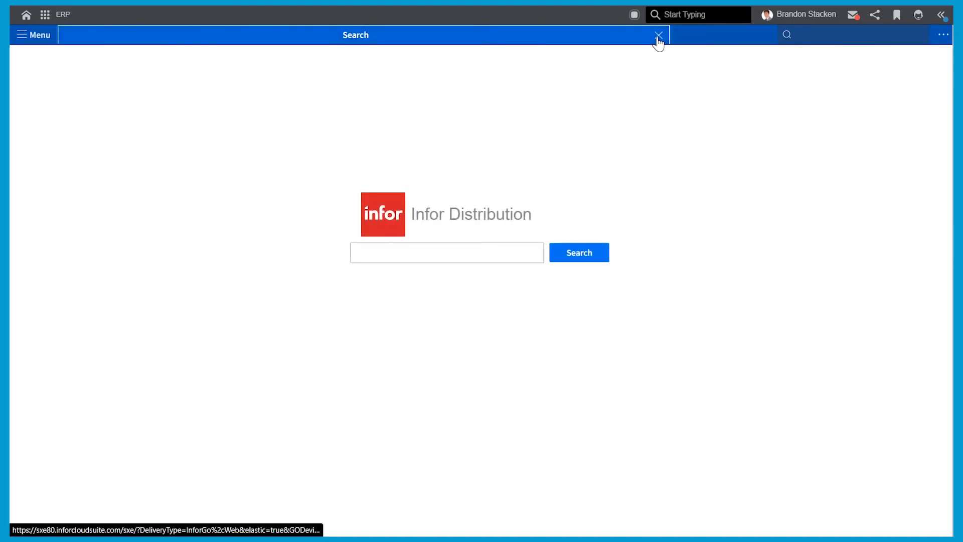